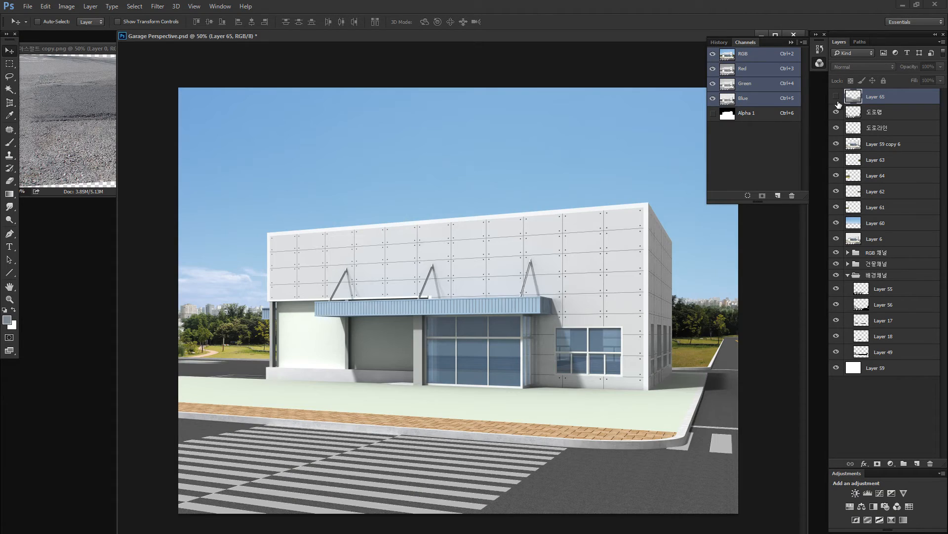
Step: Show the asphalt texture on Layer 65, move the image window aside and collapse the floating Channels panel
click(837, 97)
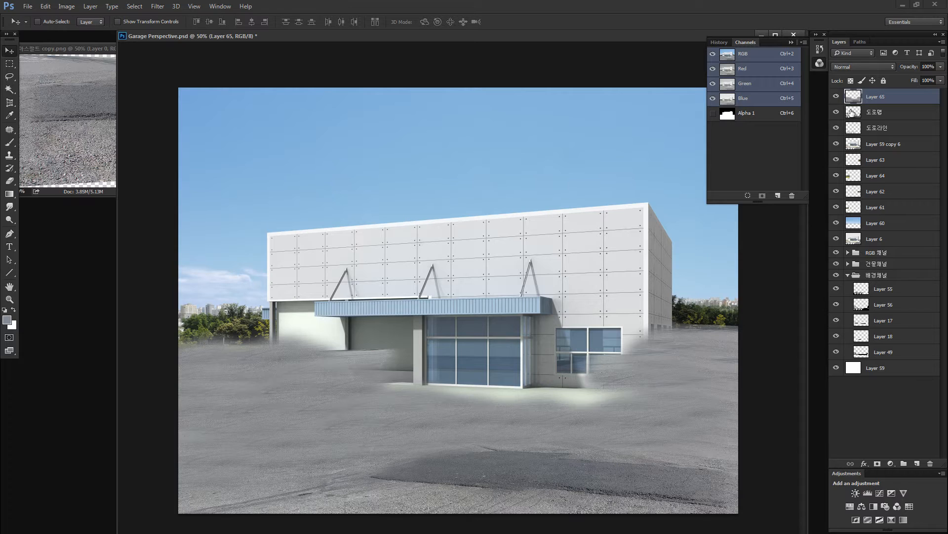
drag(562, 37, 502, 44)
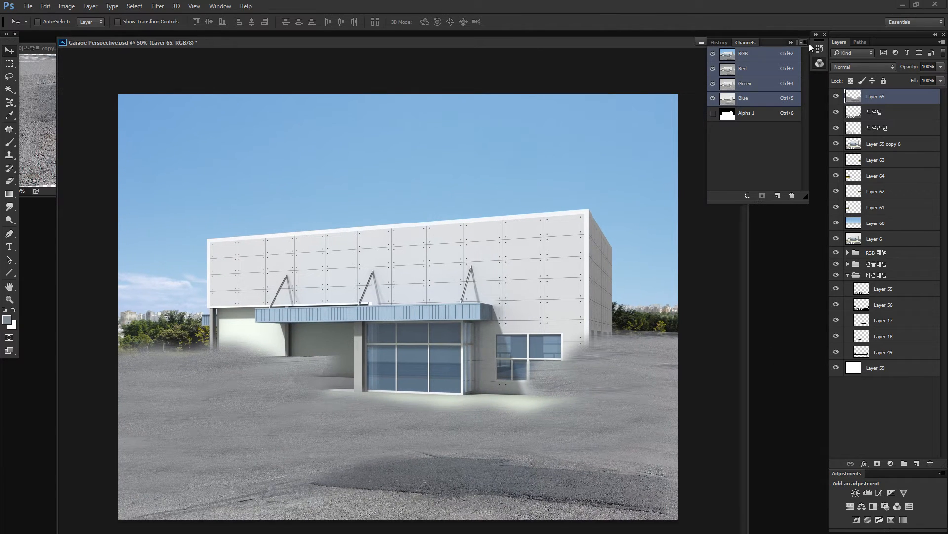
click(792, 43)
Step: Load the 도로맵 layer's outline as a selection and copy that area of Layer 65 to a new layer
alt+click(837, 97)
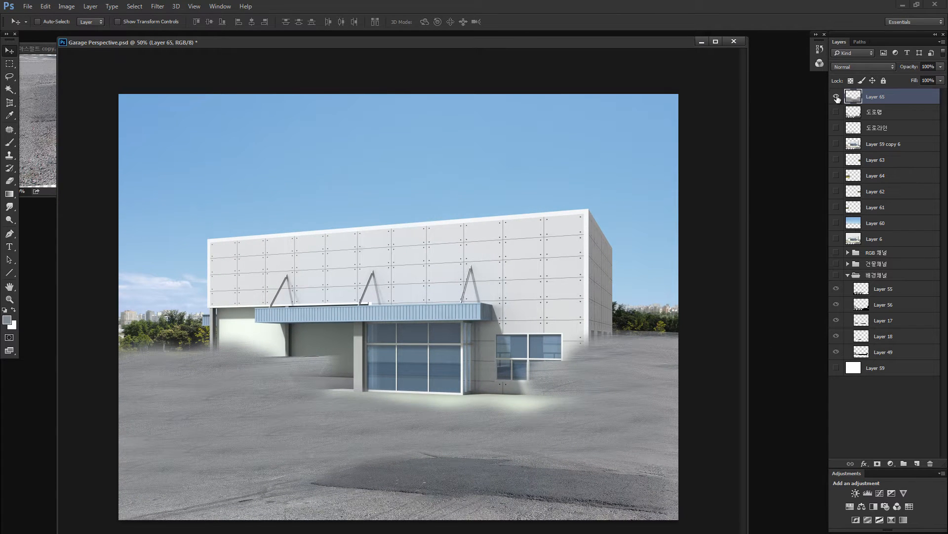
click(837, 98)
alt+click(837, 98)
ctrl+click(854, 113)
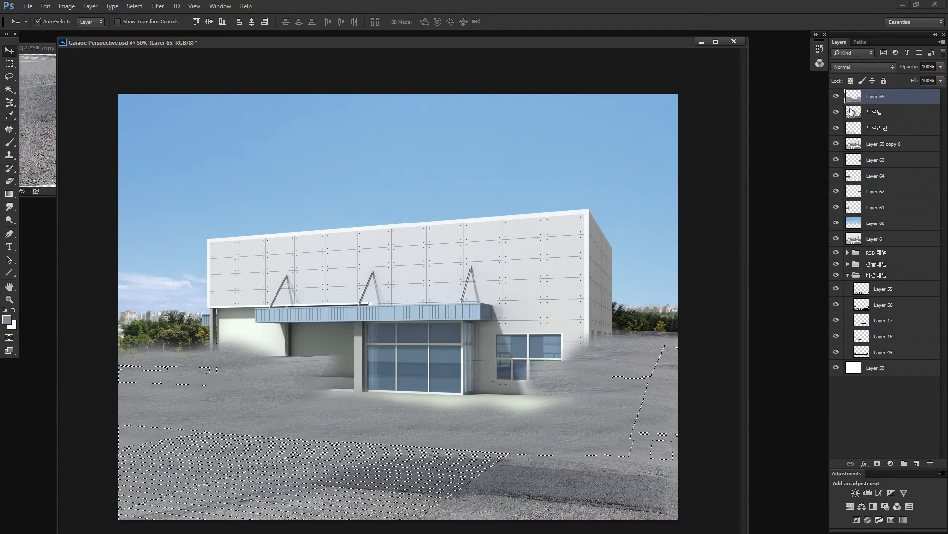
alt+click(837, 98)
alt+click(837, 98)
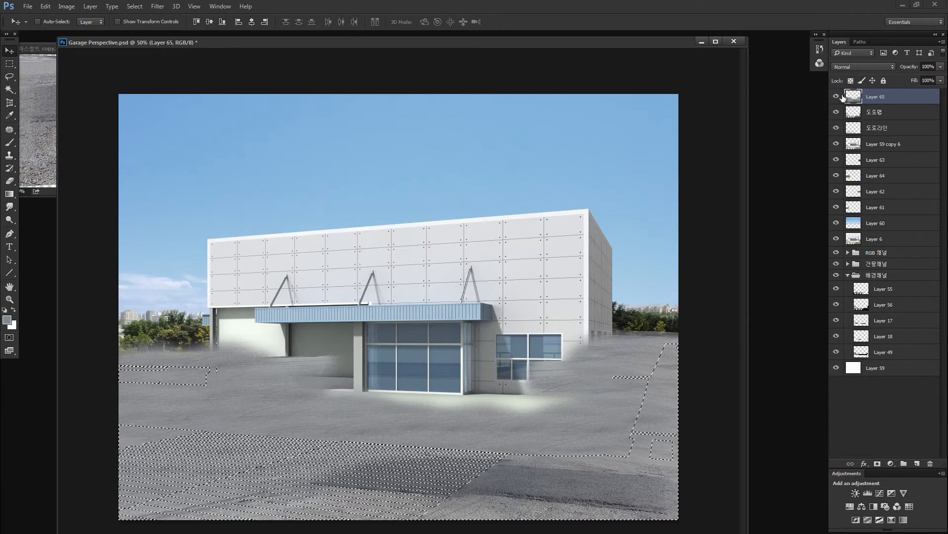
key(ctrl+j)
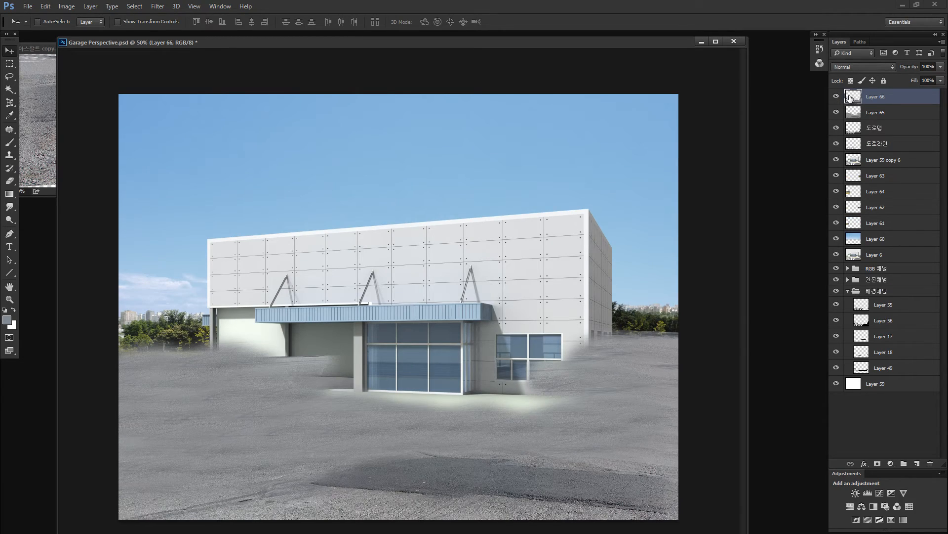
Step: Hide Layer 65 and set the copied asphalt layer's blending mode to Overlay
click(837, 113)
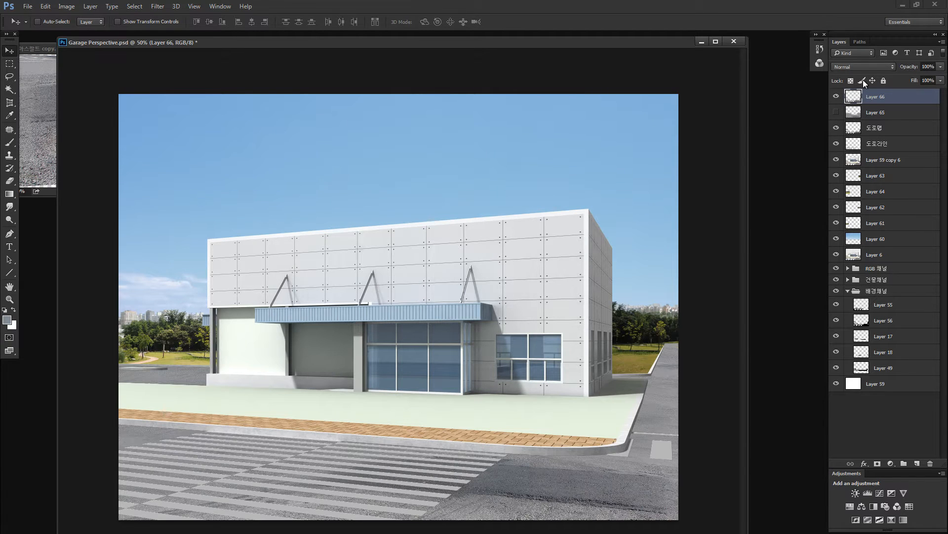
click(855, 68)
click(846, 165)
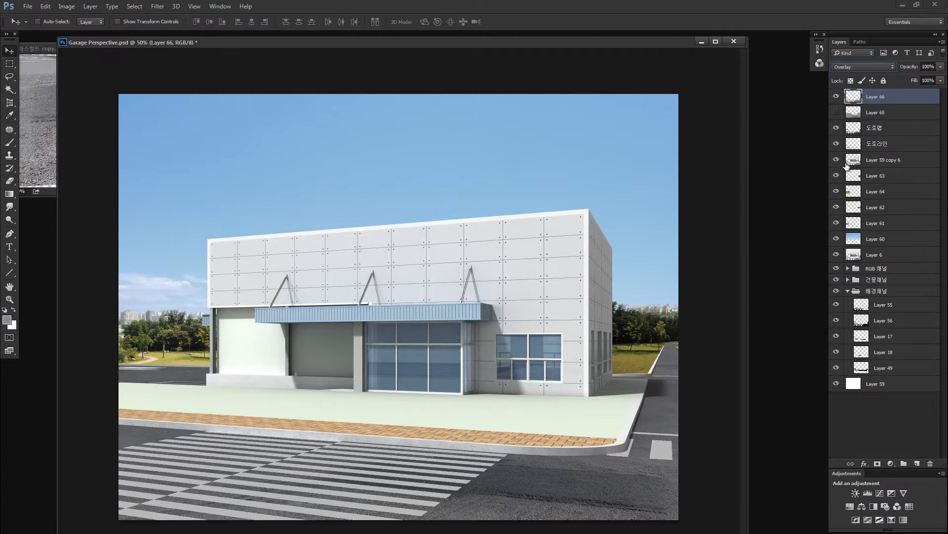
Step: Compare the road with and without the asphalt overlay on Layer 66, and set that layer's fill to 61%
click(856, 113)
click(854, 98)
click(837, 97)
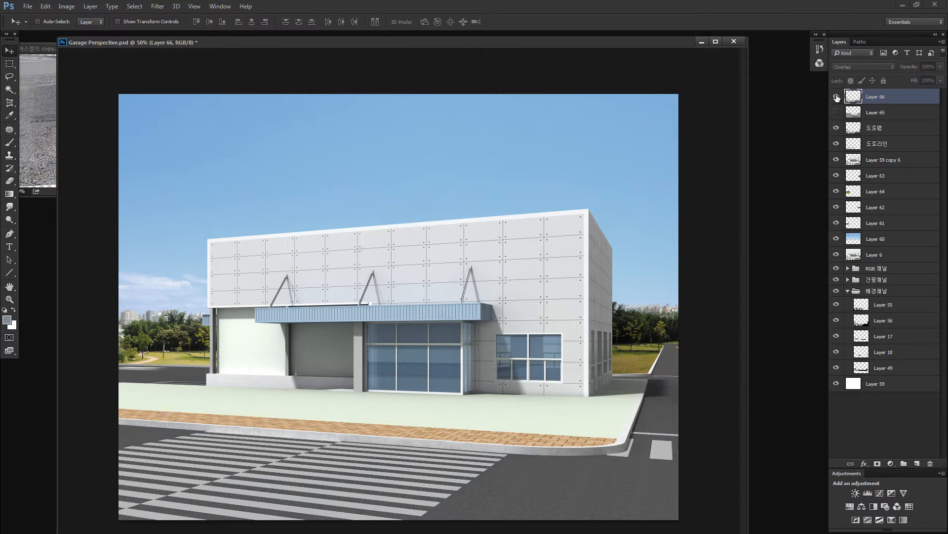
click(836, 97)
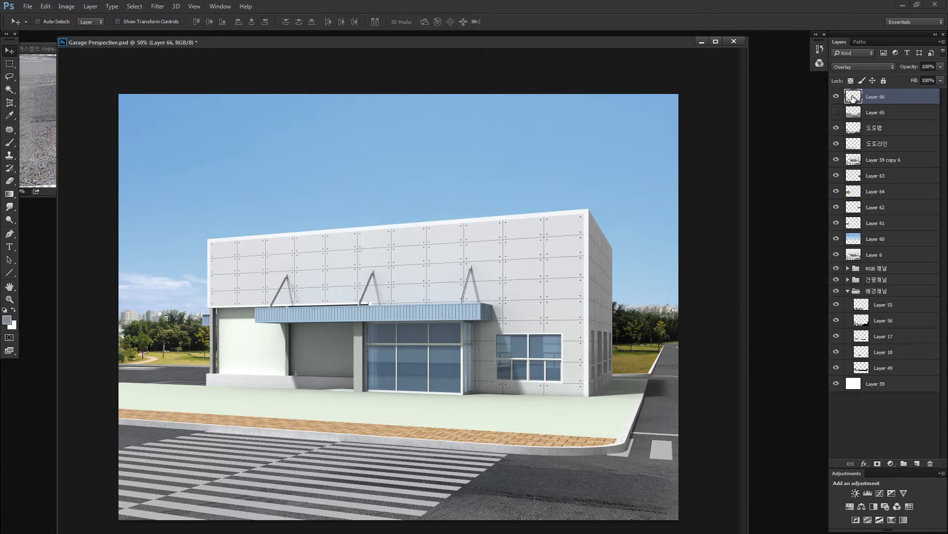
click(940, 80)
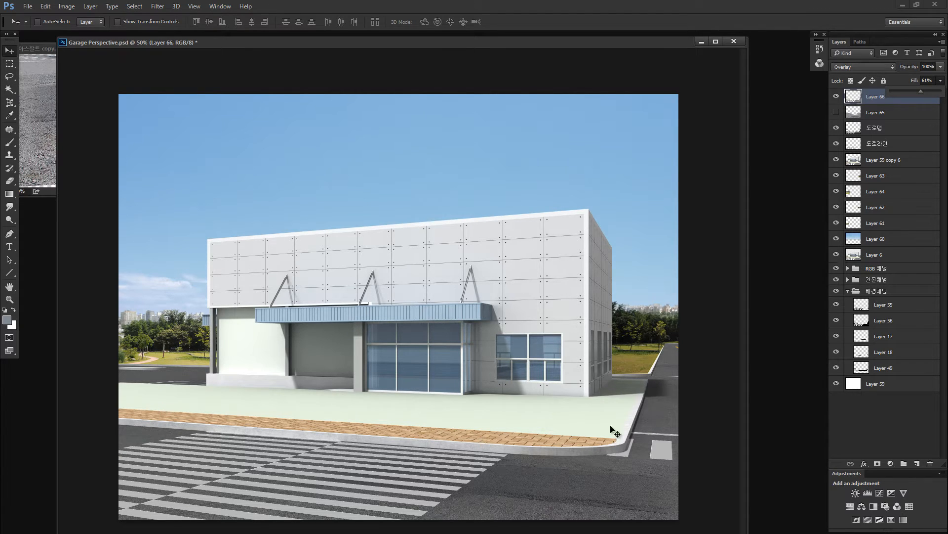
Step: Select a polygonal area over the curb and brick paving beside the crosswalk's far left corner with the Polygonal Lasso
key(z)
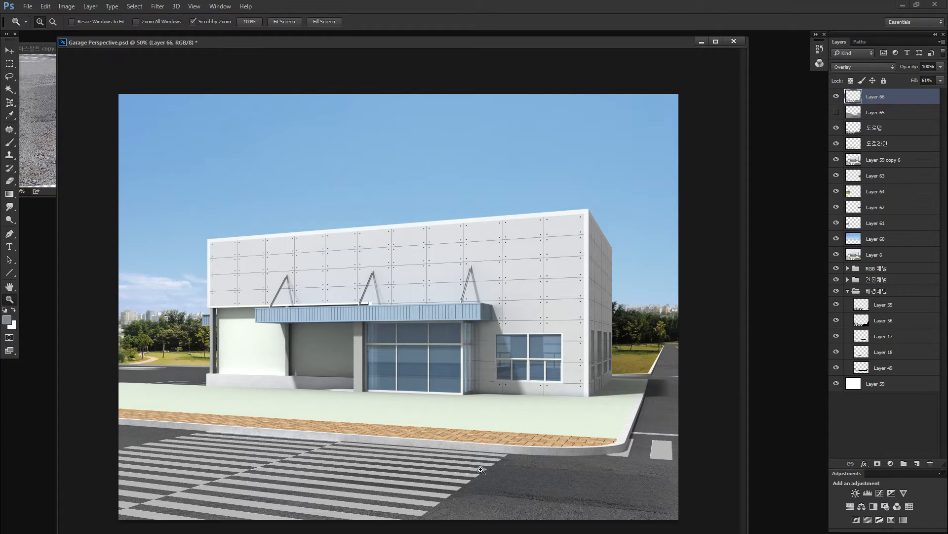
mouse_move(553, 445)
mouse_down()
mouse_move(598, 445)
mouse_move(548, 459)
mouse_up()
drag(547, 426, 619, 431)
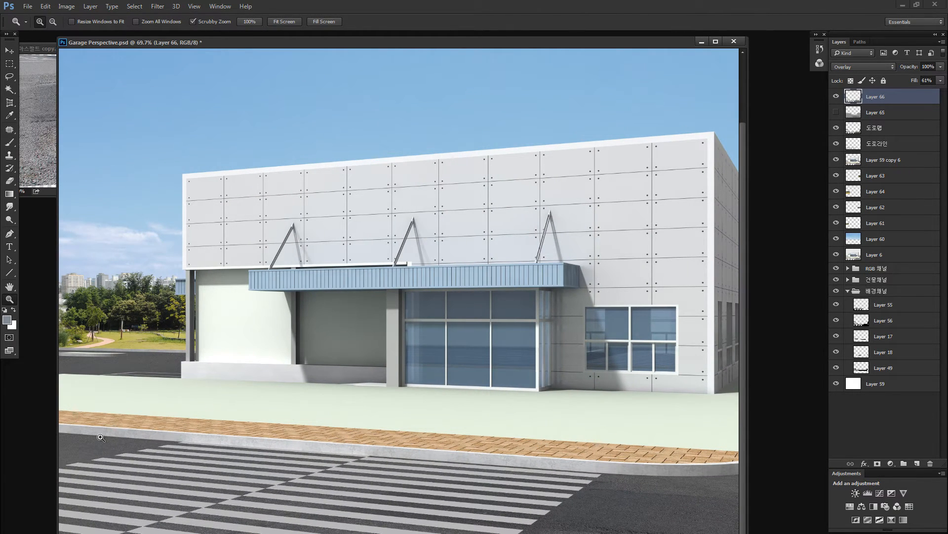
key(l)
key(shift+l)
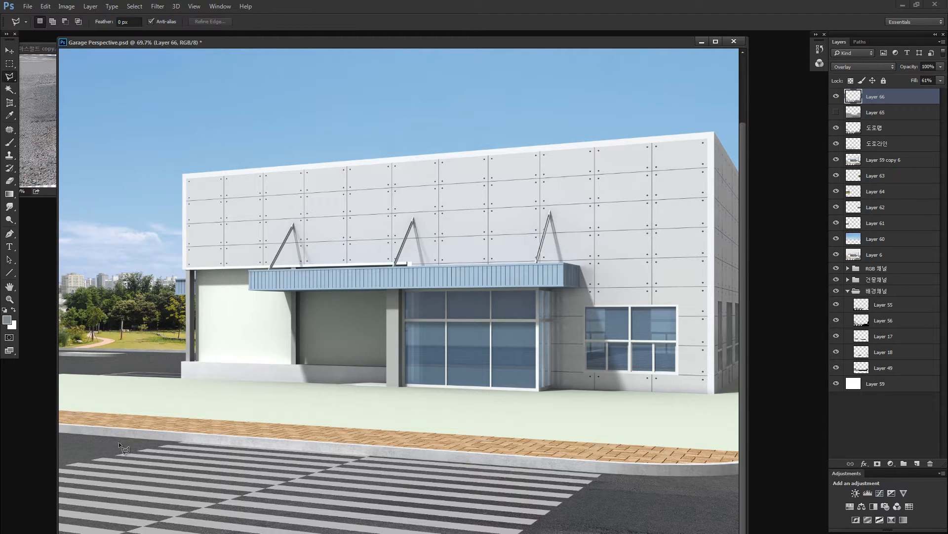
click(156, 428)
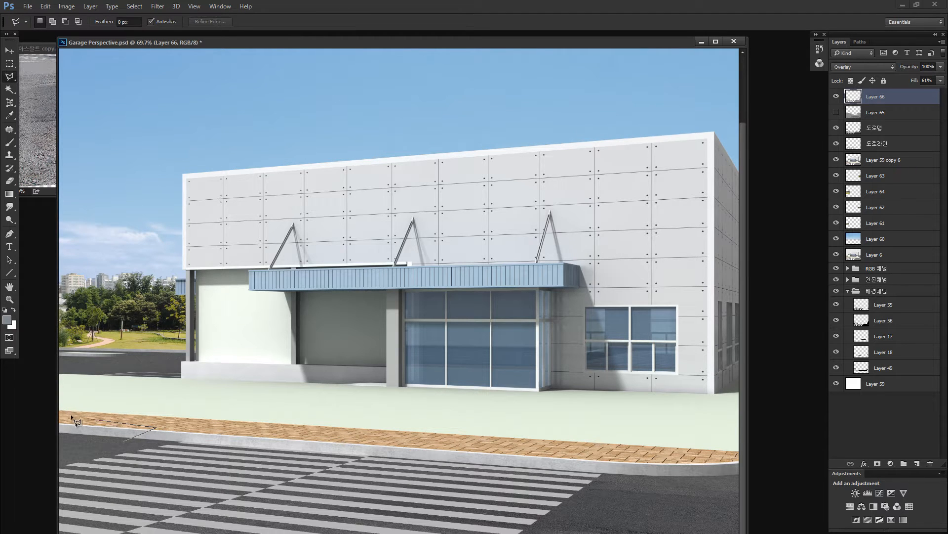
double_click(69, 446)
Step: Isolate the 도로맵 layer and fill the selection on a new layer above it with the sampled dark gray road color
click(842, 130)
alt+click(837, 128)
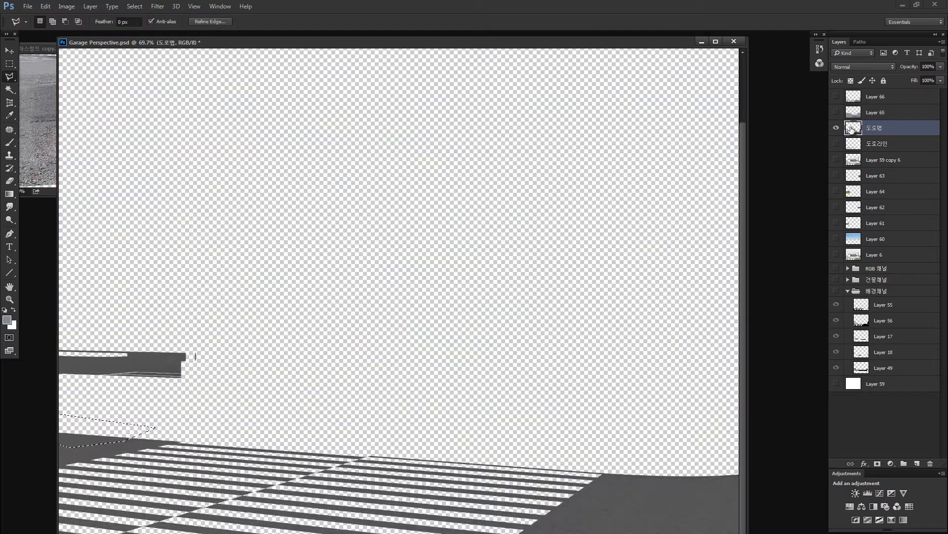
click(917, 464)
key(i)
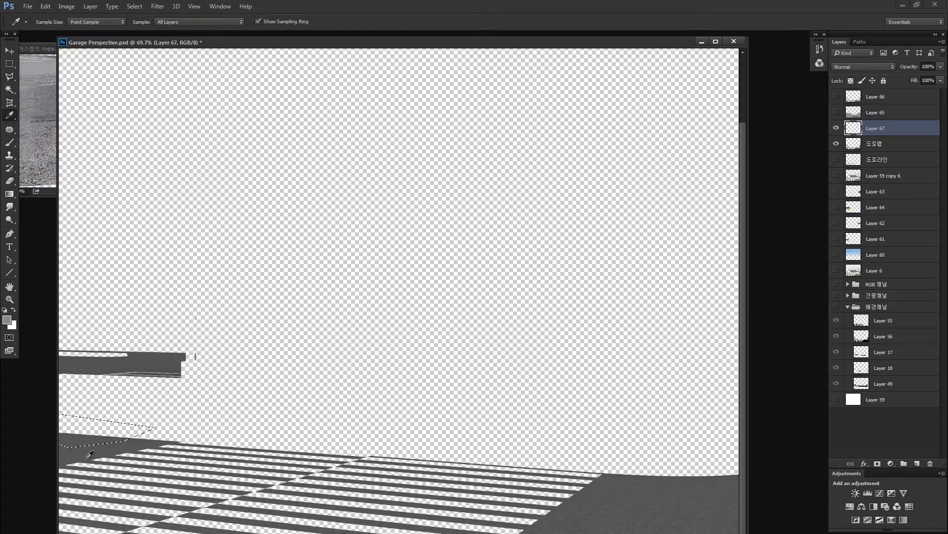
click(80, 440)
key(alt+BackSpace)
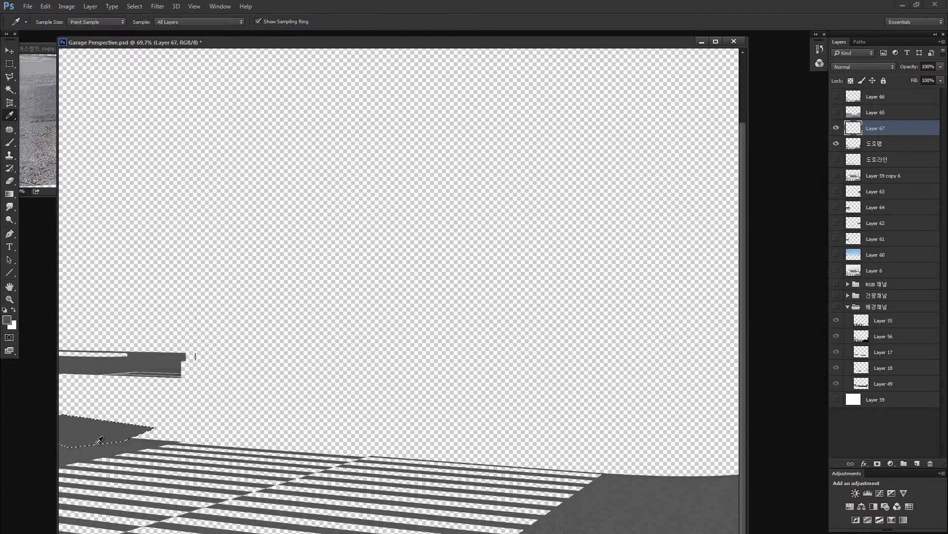
Step: Deselect the filled patch and show all layers again except Layer 65
key(ctrl+d)
key(v)
drag(836, 96, 836, 400)
click(836, 112)
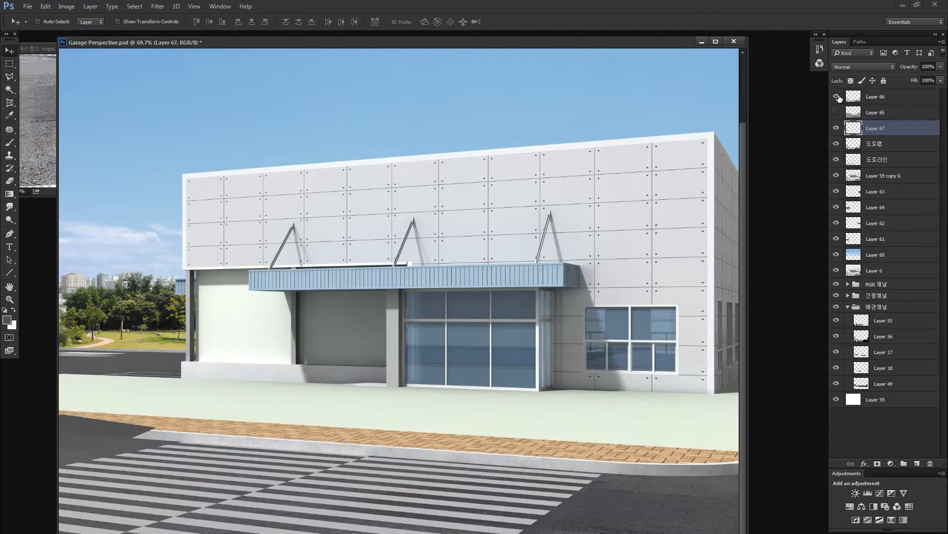
Step: Try to cover the flat gray patch with asphalt texture from a polygonal selection on Layer 66
key(z)
drag(89, 430, 152, 422)
click(855, 99)
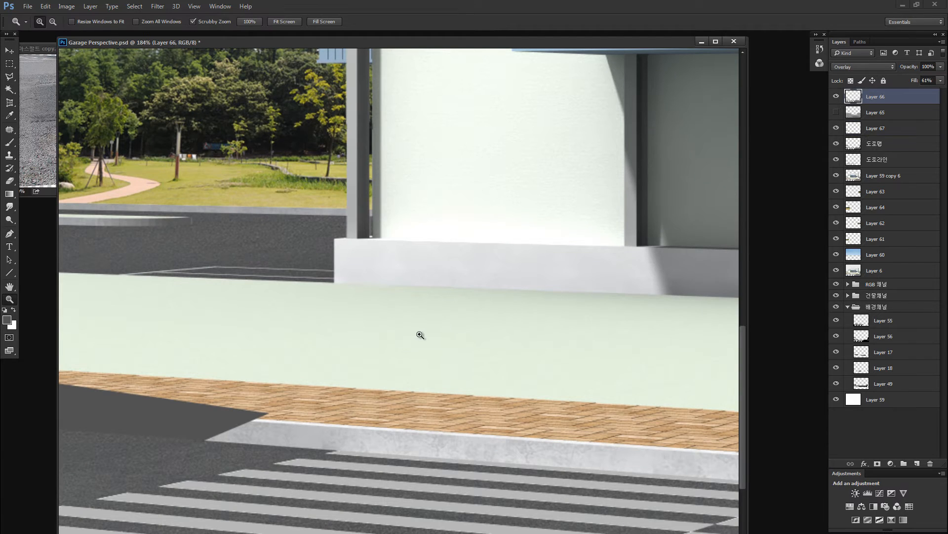
key(l)
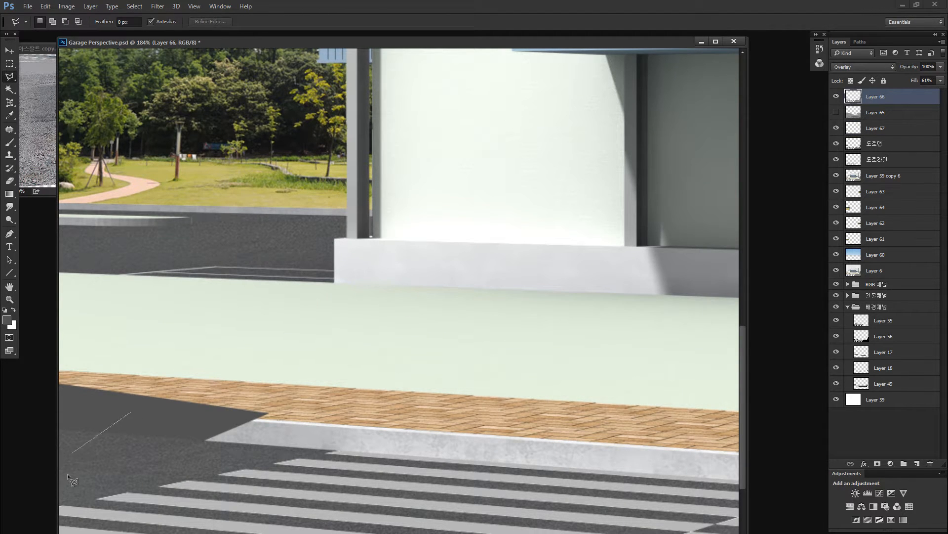
click(84, 480)
click(210, 462)
double_click(218, 450)
mouse_move(162, 447)
mouse_down()
mouse_move(166, 420)
mouse_move(221, 409)
mouse_move(184, 393)
mouse_move(124, 388)
mouse_move(130, 424)
mouse_up()
key(ctrl+minus)
key(ctrl+minus)
key(ctrl+minus)
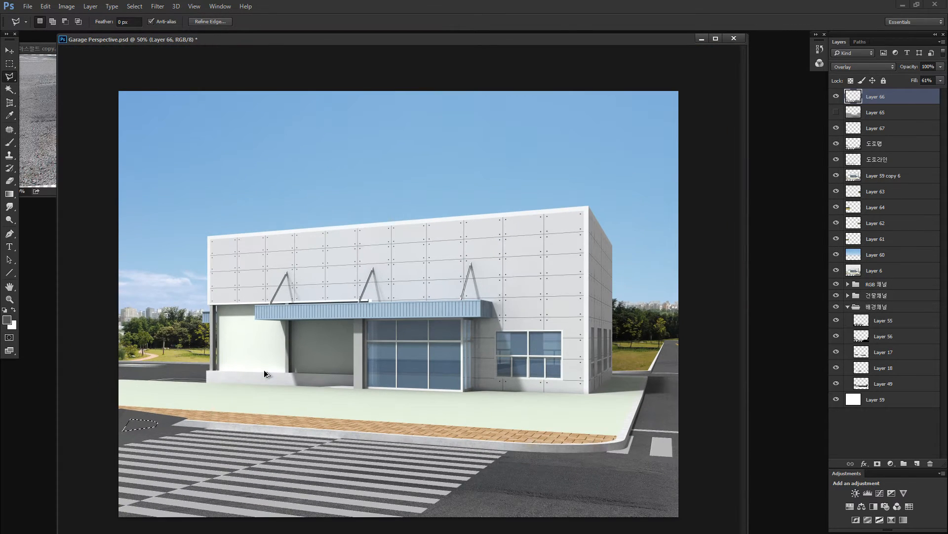
Step: Undo the asphalt patch edits, clear the selection and delete the overlay copy, Layer 66
key(ctrl+alt+z)
key(ctrl+alt+z)
key(ctrl+alt+z)
key(ctrl+alt+z)
key(v)
key(ctrl+d)
key(Delete)
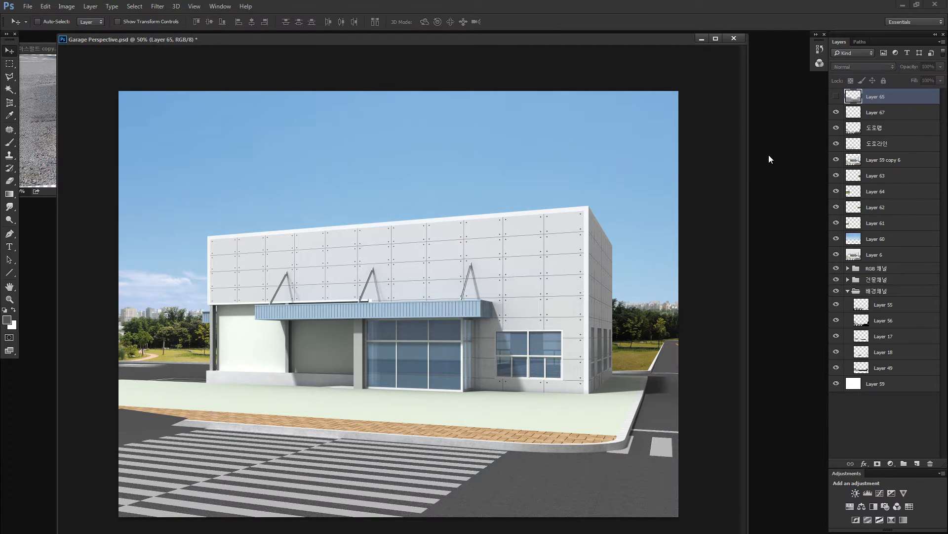
Step: Check the gray patch on Layer 67 in isolation and delete that layer
click(853, 112)
alt+click(838, 113)
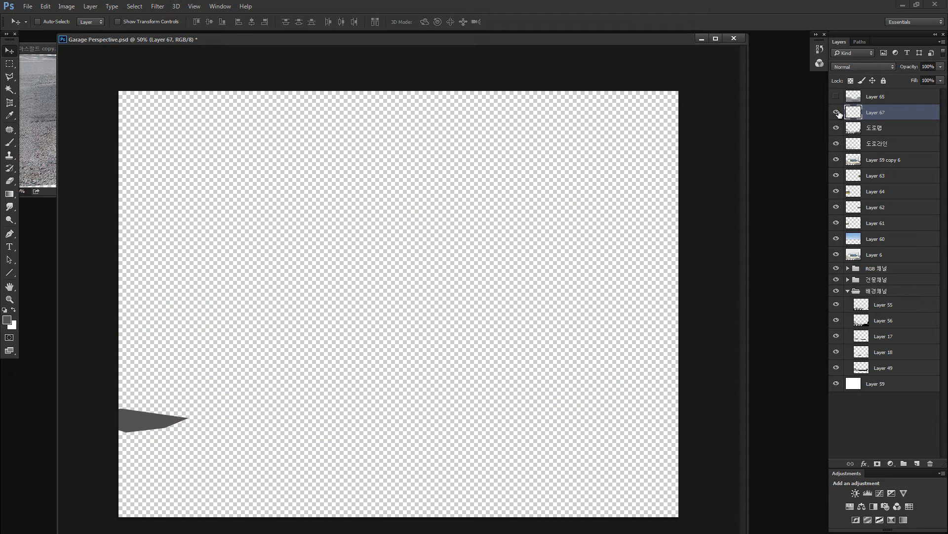
alt+click(838, 113)
key(Delete)
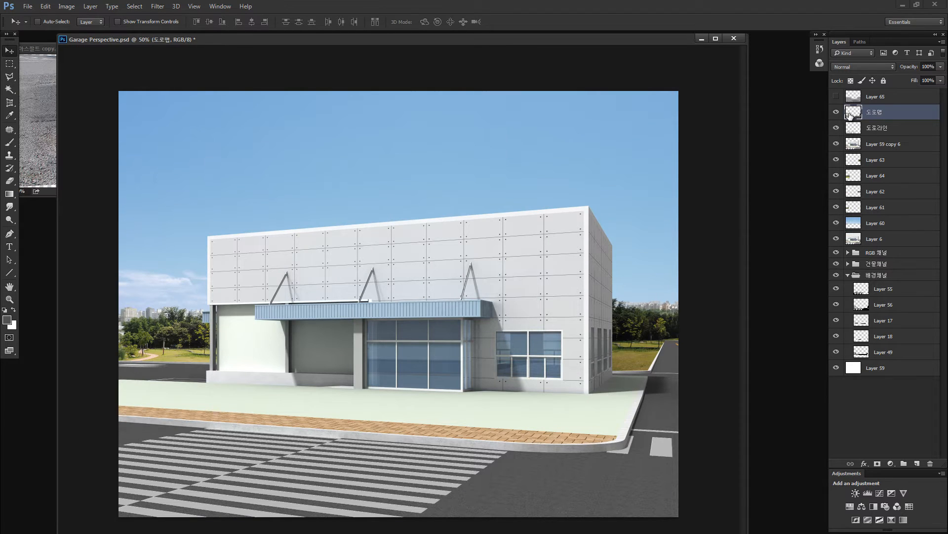
Step: Toggle Layer 65 and the 도로맵 layer to compare them, leaving both visible
click(837, 97)
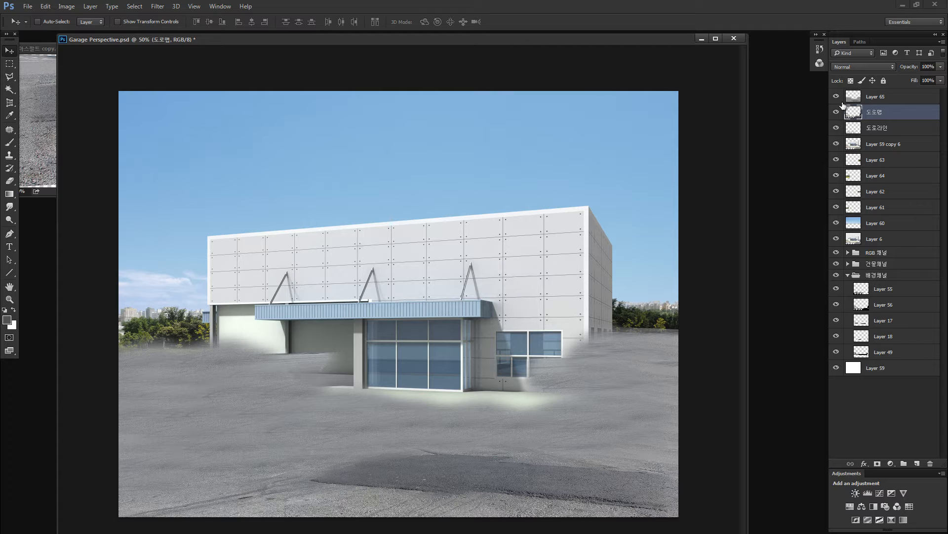
click(836, 101)
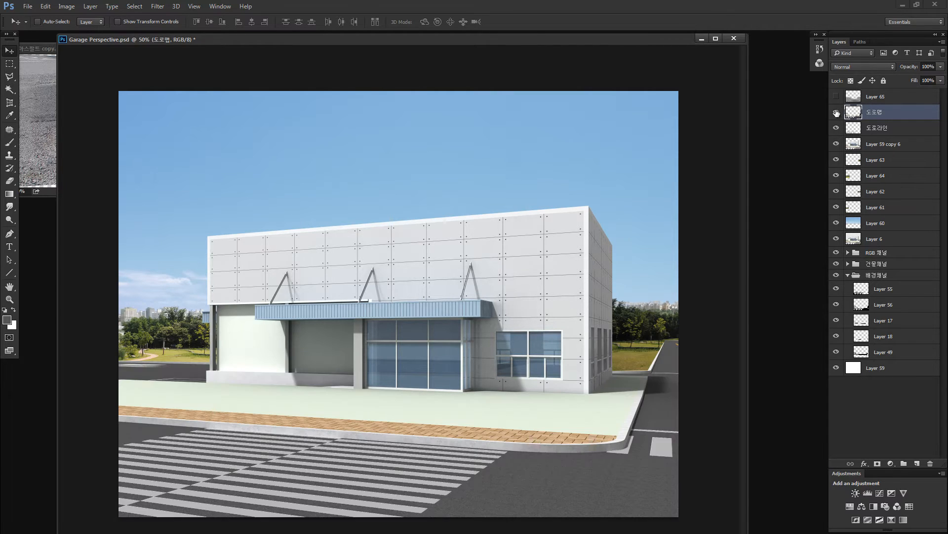
click(836, 113)
click(836, 96)
click(836, 112)
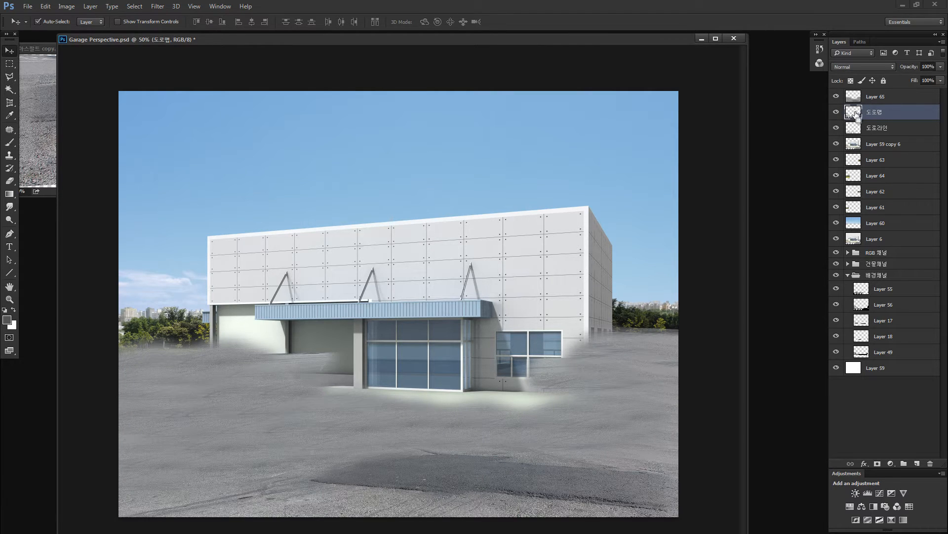
Step: Load the 도로맵 layer's outline as a selection and make Layer 65 the active layer
ctrl+click(855, 98)
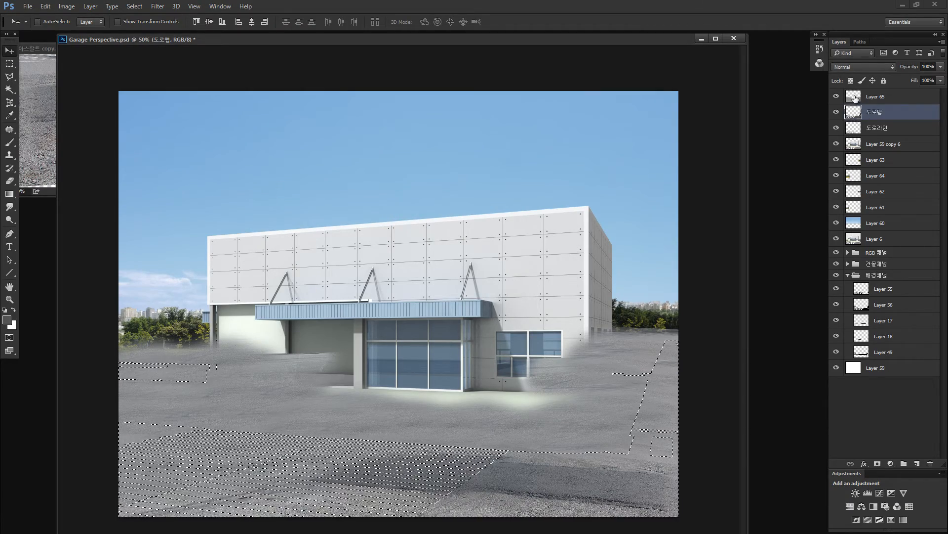
click(855, 97)
alt+click(837, 97)
alt+click(837, 98)
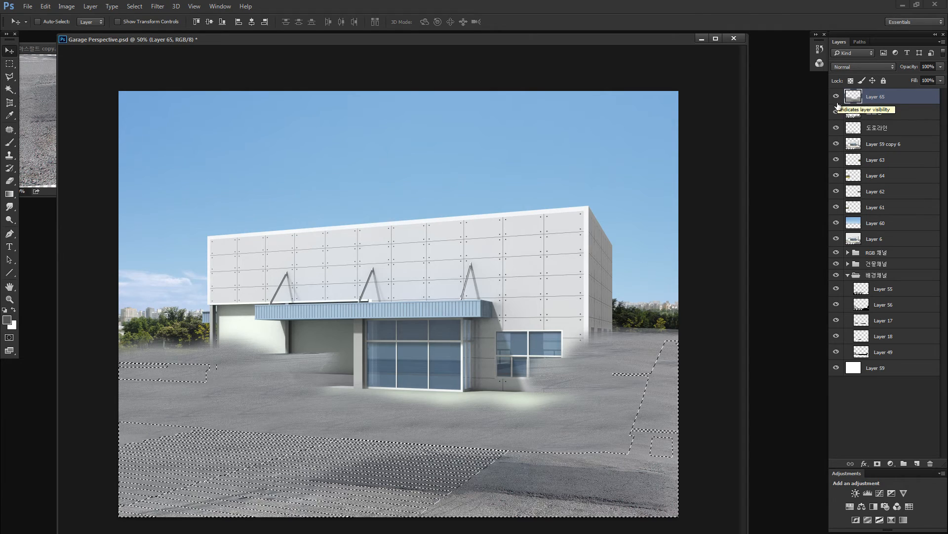
Step: Add a layer mask to Layer 65 from the road selection so the asphalt is limited to the road area
click(854, 112)
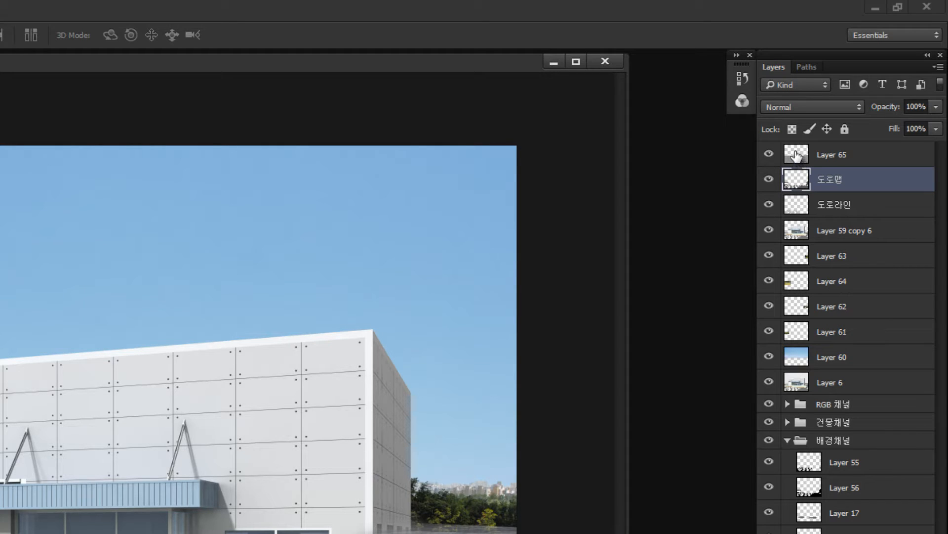
click(796, 156)
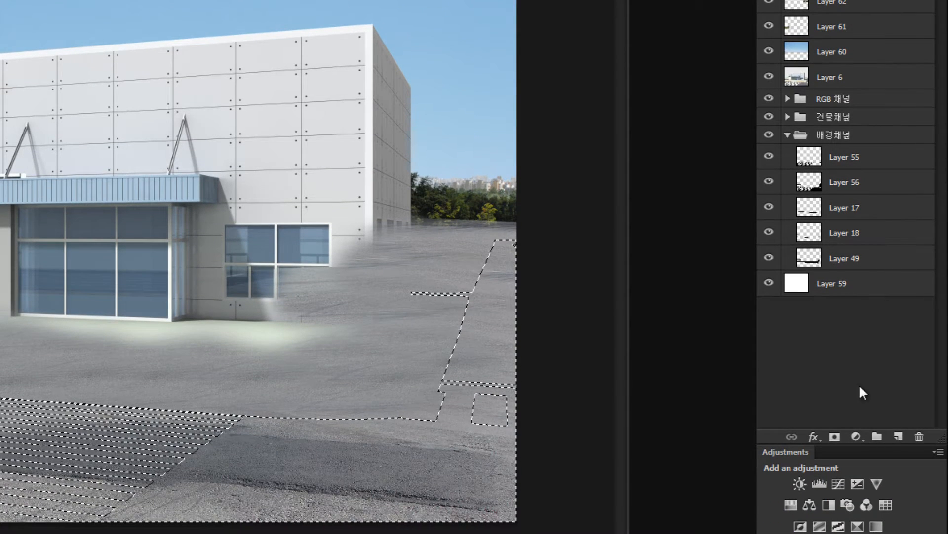
click(835, 436)
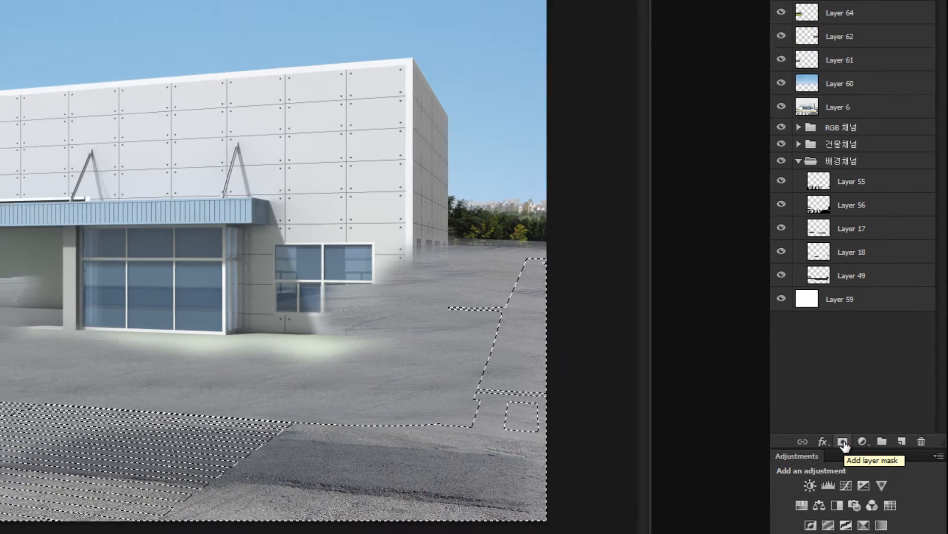
click(843, 441)
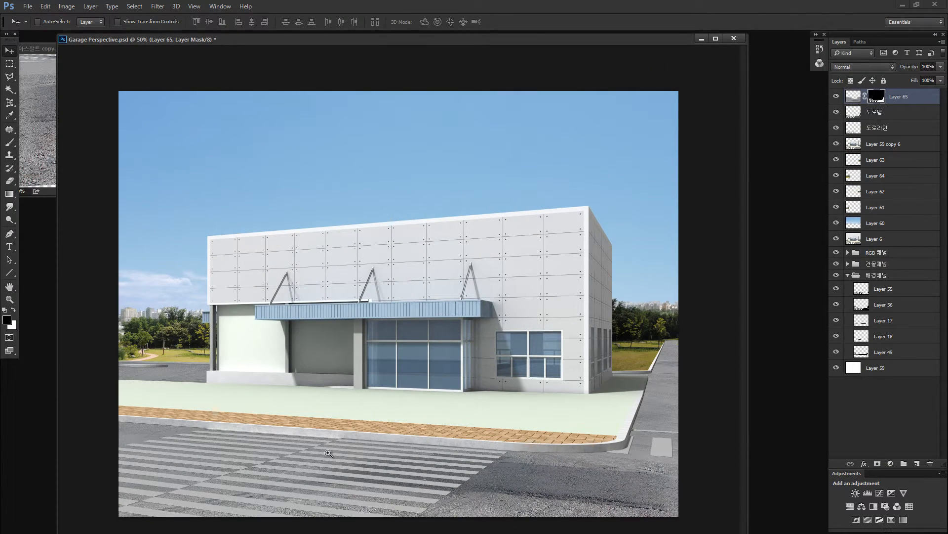
key(z)
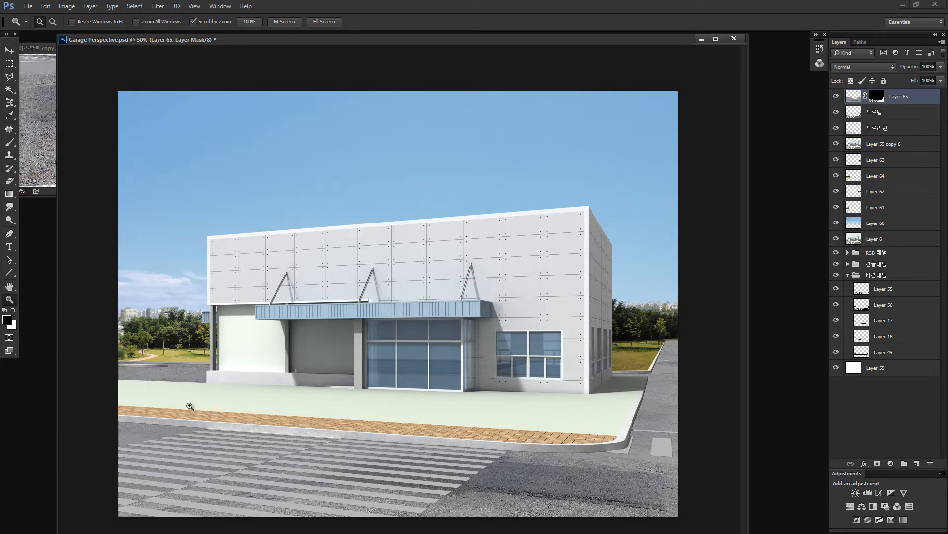
Step: Try revealing asphalt over the curb and brick paving by filling a polygonal selection white on Layer 65's mask, and revert it
drag(151, 426, 371, 415)
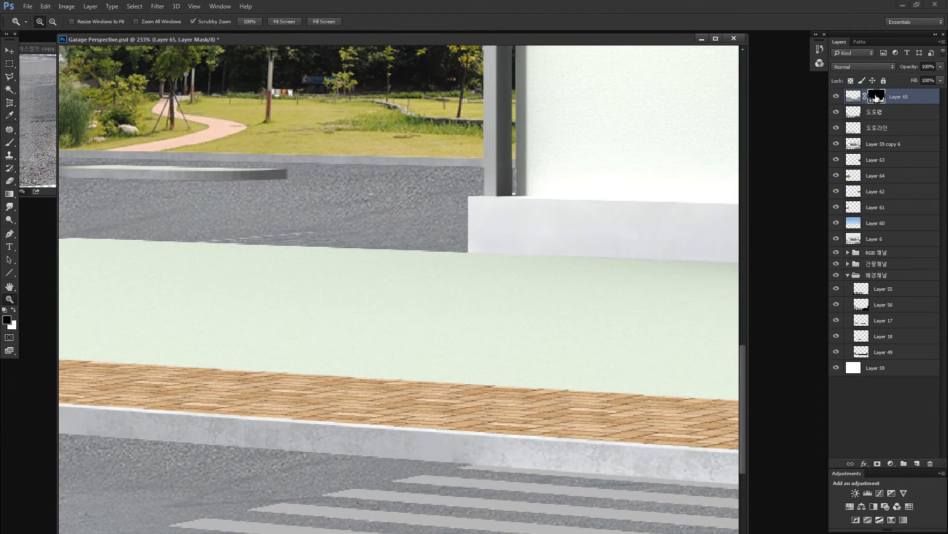
key(l)
click(135, 396)
click(96, 443)
click(178, 477)
click(336, 469)
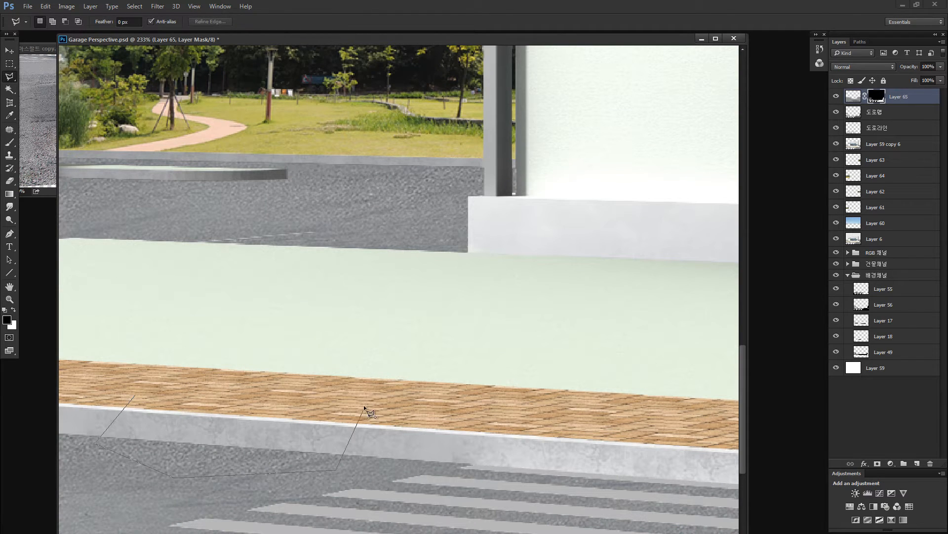
double_click(363, 408)
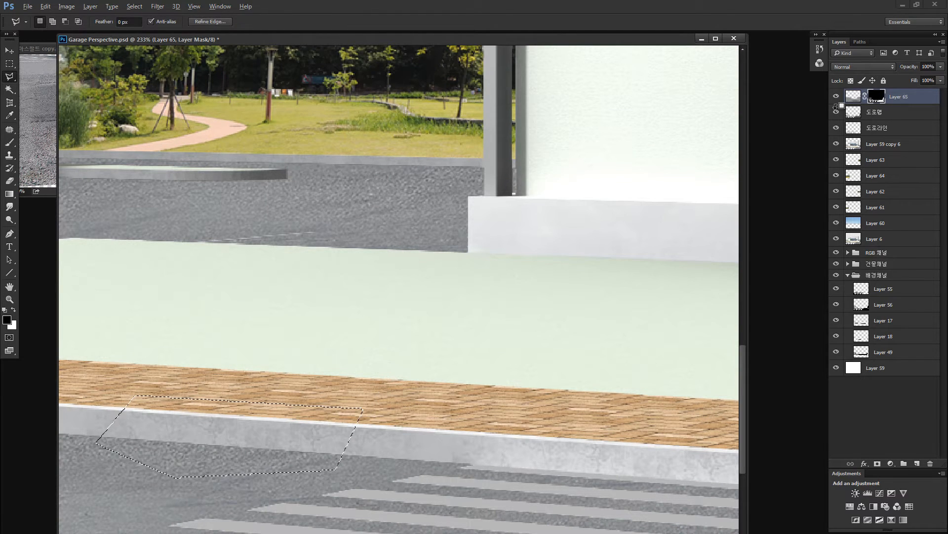
key(ctrl+BackSpace)
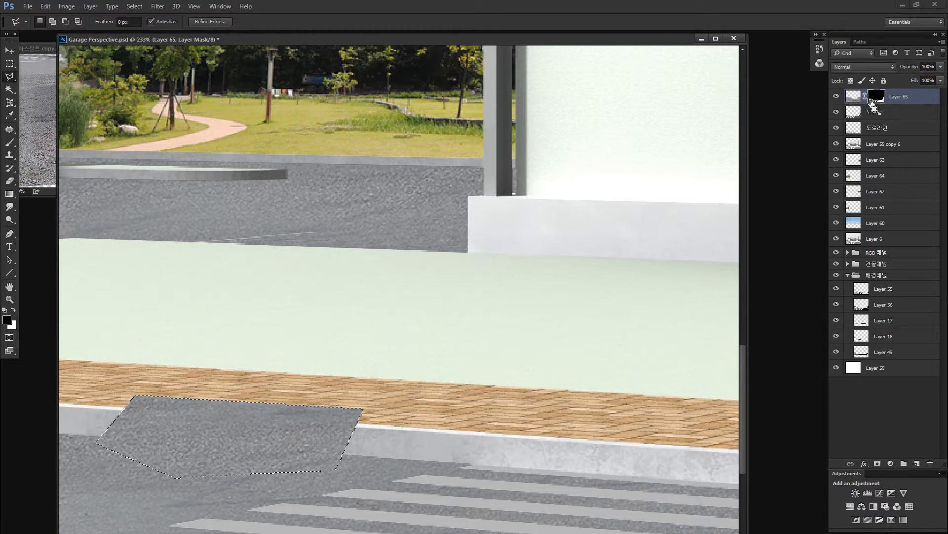
key(alt+BackSpace)
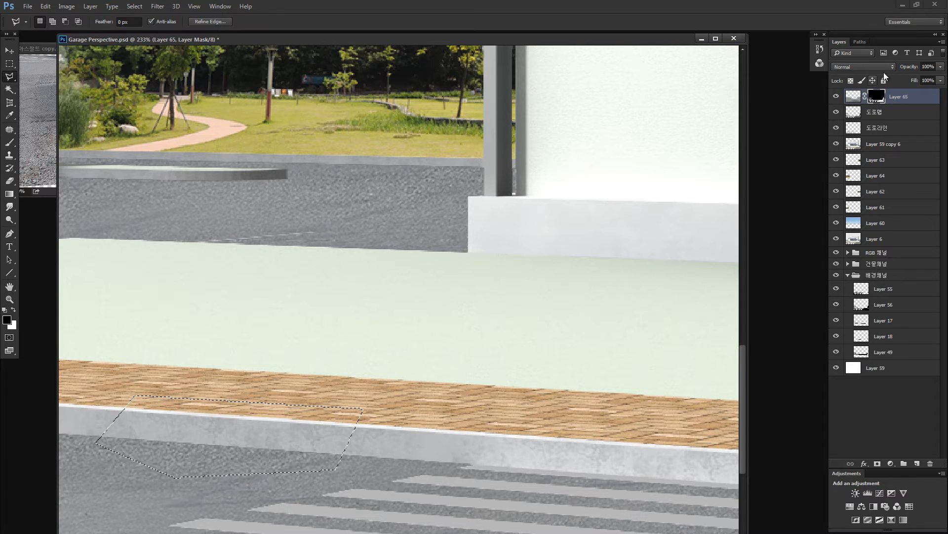
Step: Examine Layer 65's black-and-white layer mask on its own across the whole canvas
alt+click(877, 99)
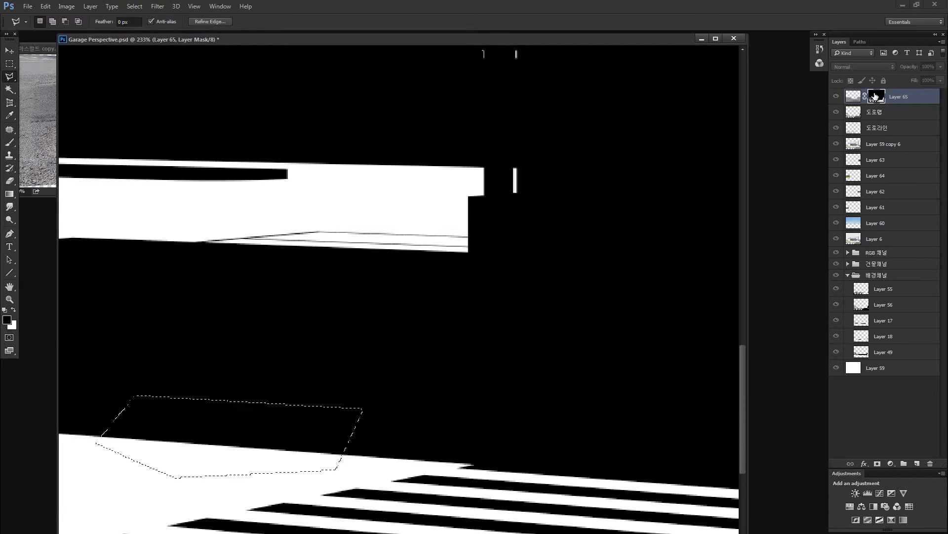
key(ctrl+minus)
key(ctrl+minus)
key(ctrl+minus)
key(ctrl+minus)
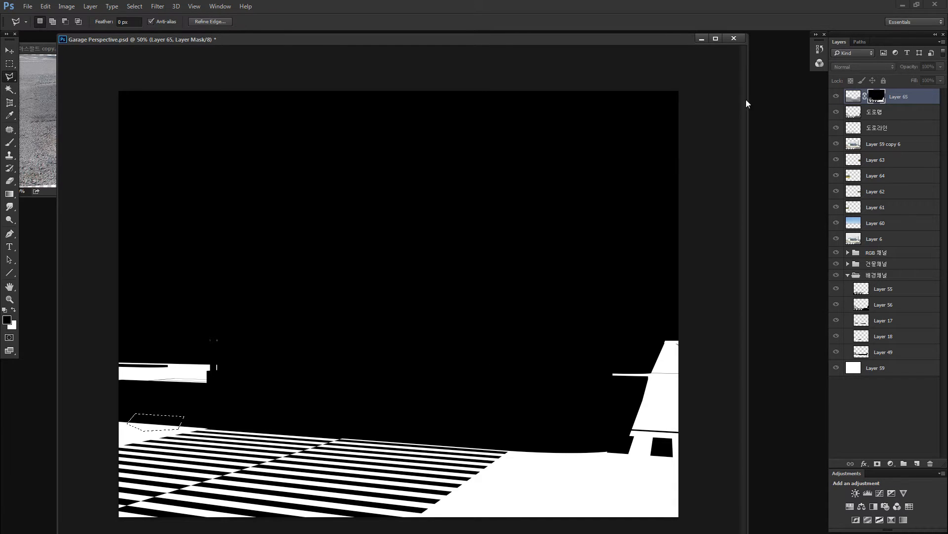
Step: Show only Layer 65 with its mask applied and clear the polygonal selection
alt+click(836, 97)
alt+click(836, 97)
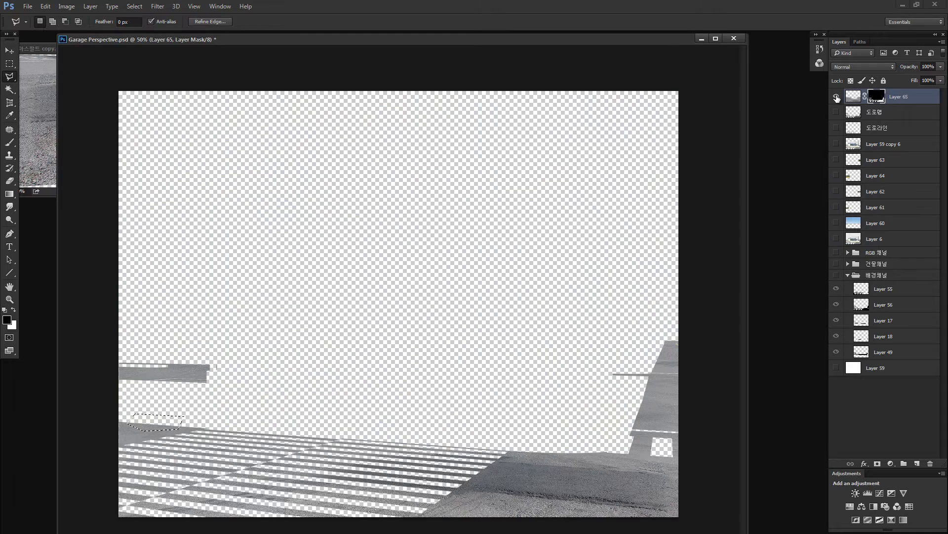
key(ctrl+d)
key(v)
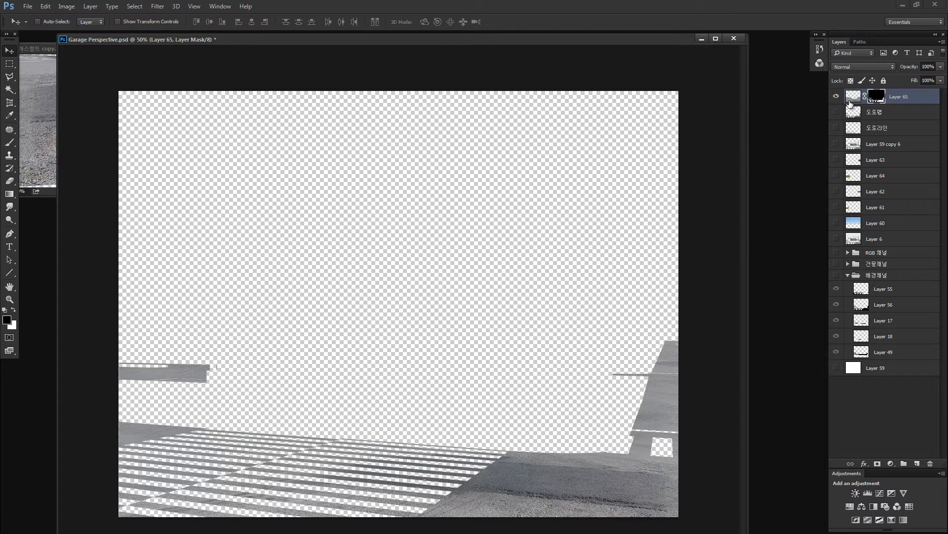
Step: Alternate between Layer 65's image and its layer mask as the editing target, ending on the image
click(851, 101)
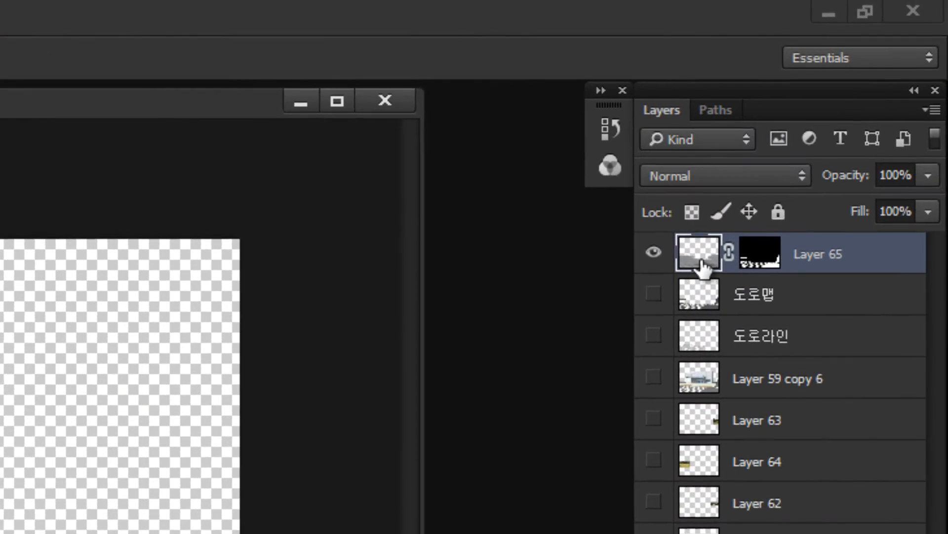
click(762, 256)
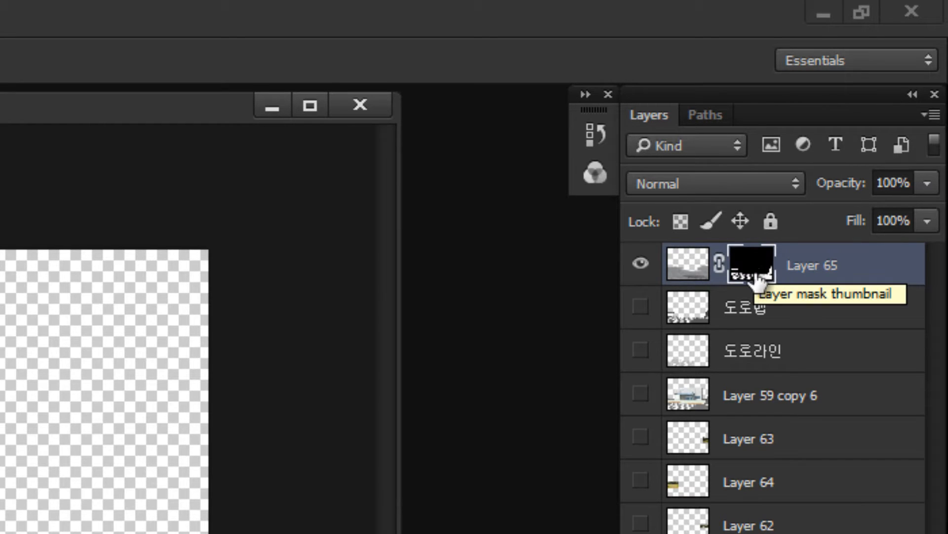
click(685, 266)
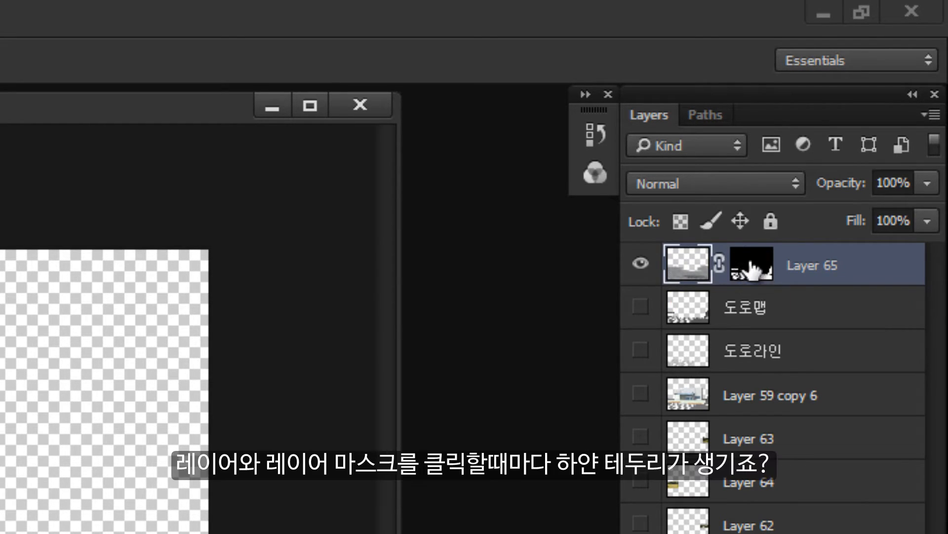
click(750, 265)
click(701, 265)
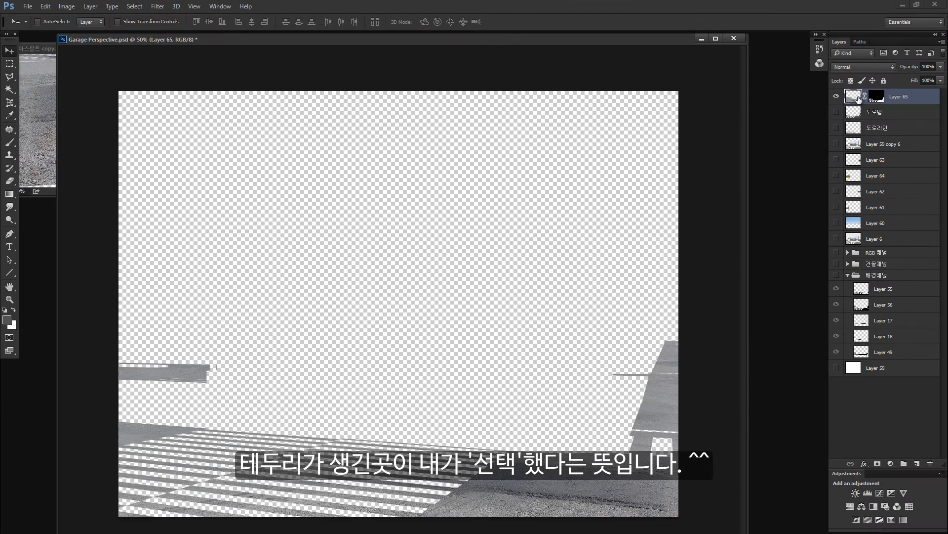
Step: Try moving a rectangular piece of Layer 65's asphalt image upward, undo the move and clear the selection
key(m)
drag(494, 388, 611, 514)
drag(572, 445, 561, 390)
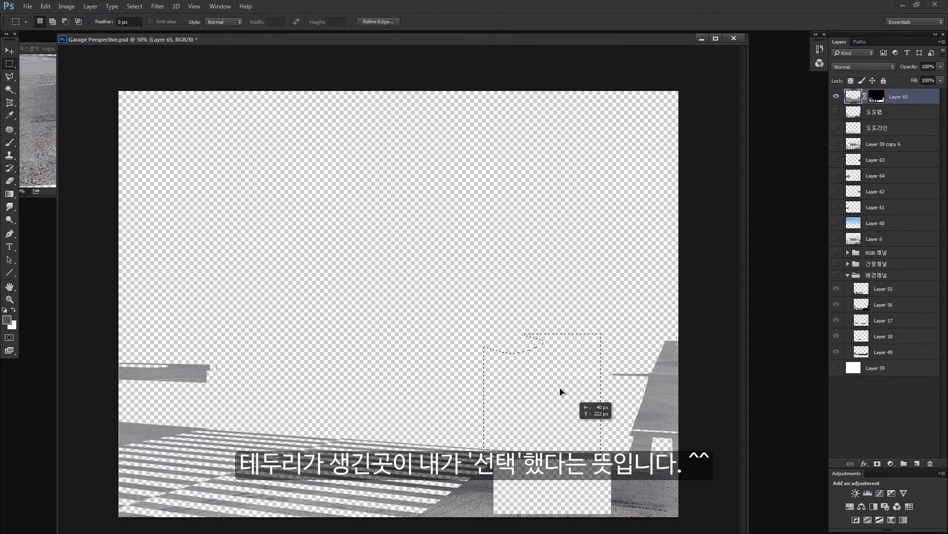
key(ctrl+z)
key(ctrl+d)
Step: Try darkening Layer 65's asphalt image with a Hue/Saturation lightness adjustment and cancel it
key(ctrl+u)
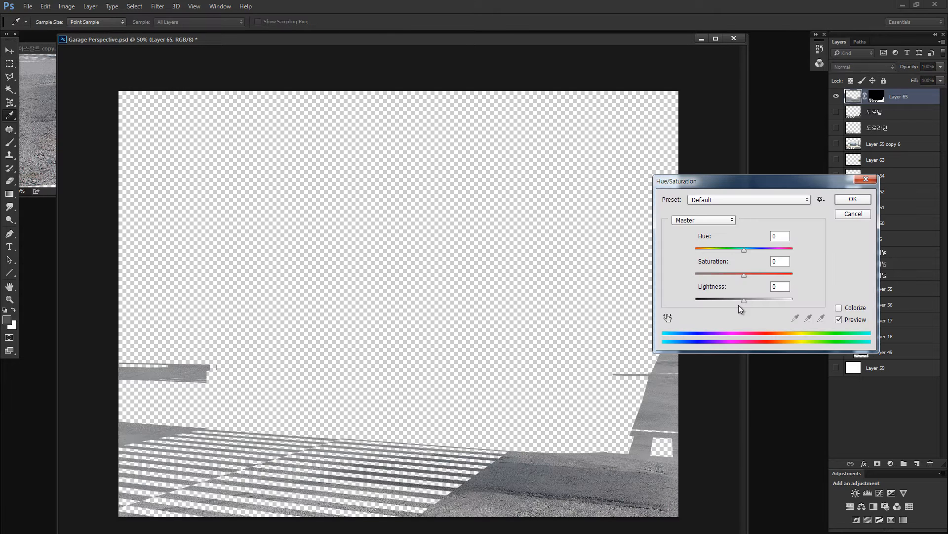
click(720, 299)
key(Escape)
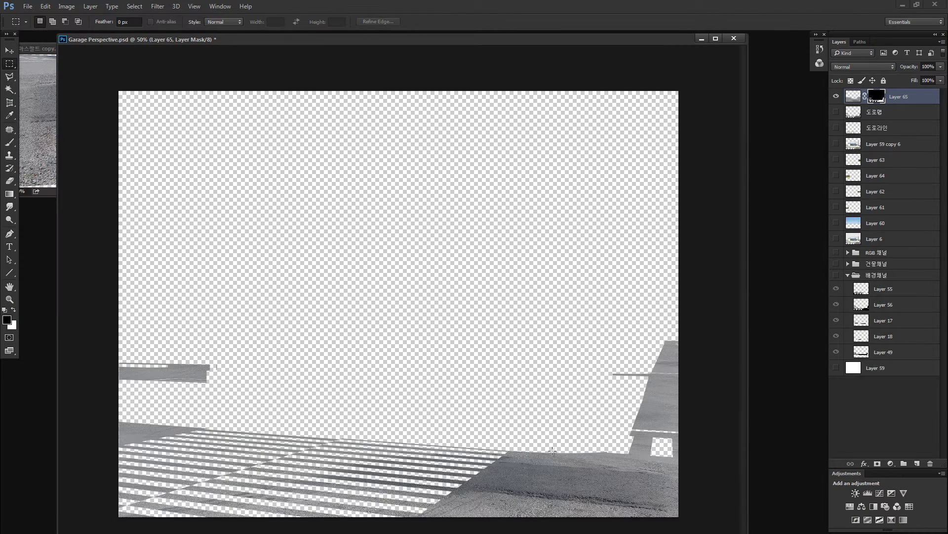
Step: Select a rectangle across the upper edge of the front road and compare Layer 65's image with its mask view
drag(486, 376, 590, 479)
alt+click(876, 101)
alt+click(875, 102)
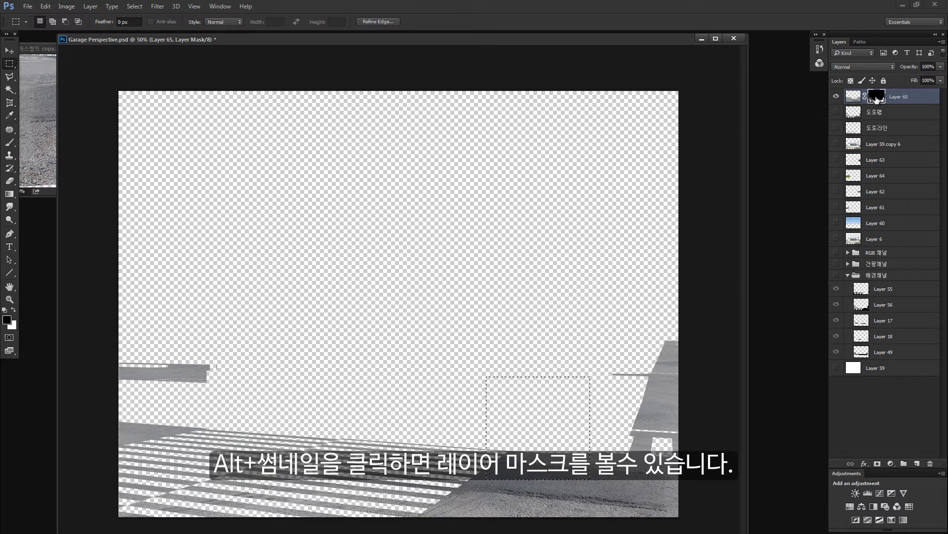
alt+click(875, 102)
click(856, 100)
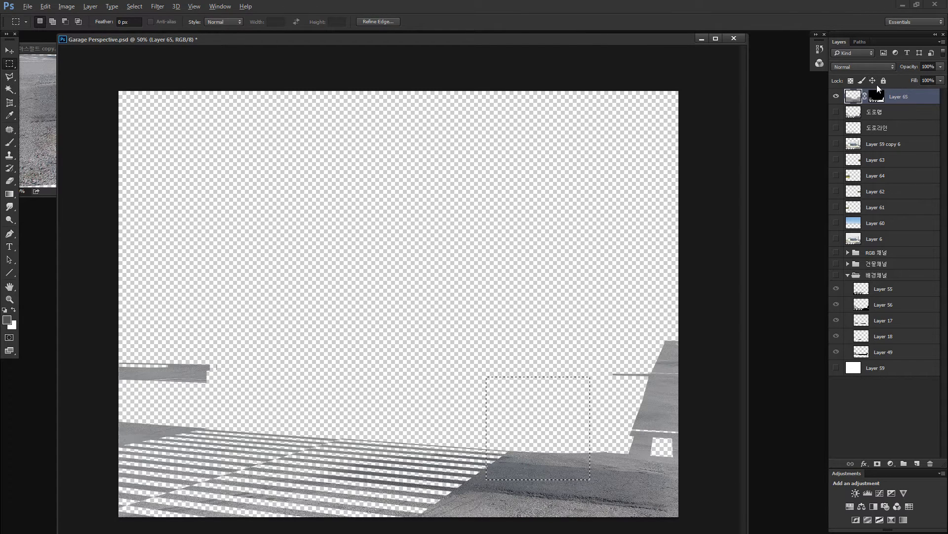
alt+click(880, 100)
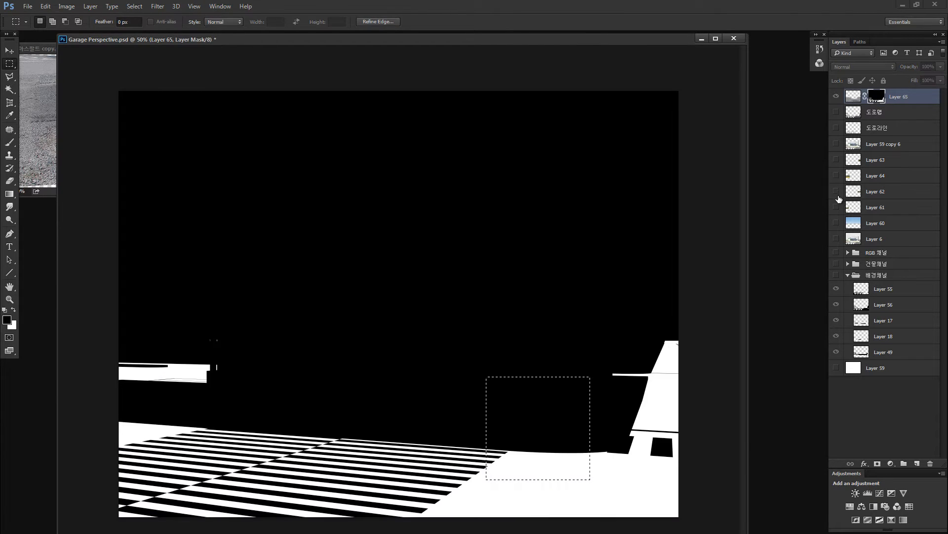
Step: Fill a new rectangular selection on the front road with black in Layer 65's mask, deselect, and return to the image view
drag(551, 430, 537, 379)
click(548, 420)
drag(524, 433, 602, 496)
key(alt+BackSpace)
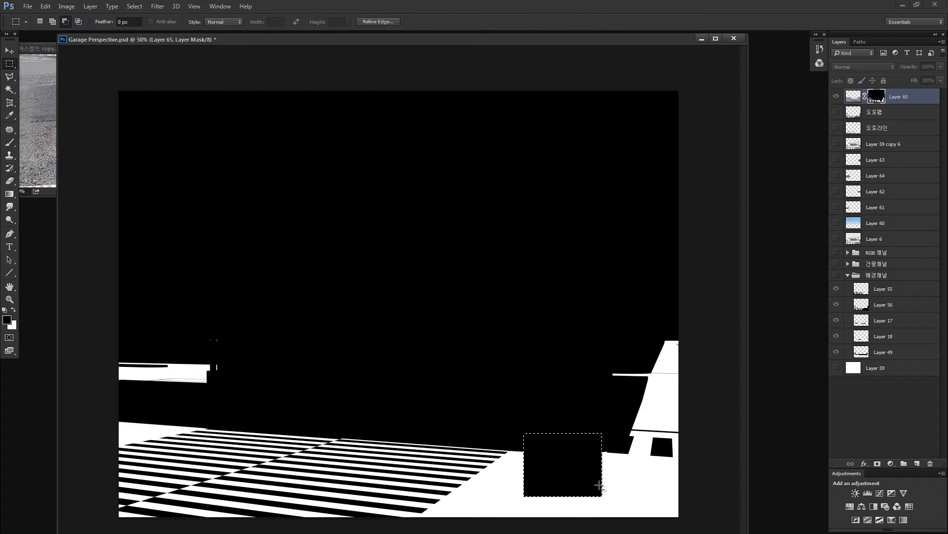
key(ctrl+d)
key(v)
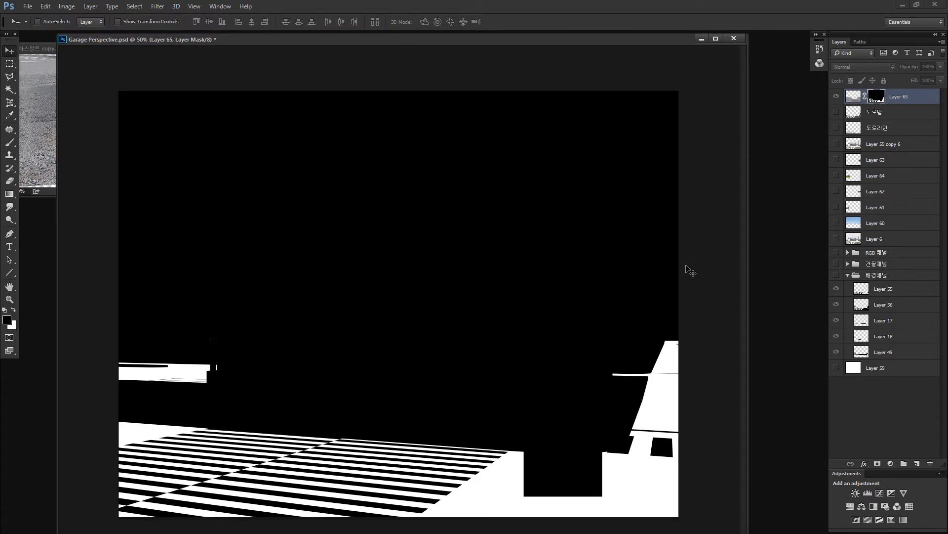
click(853, 98)
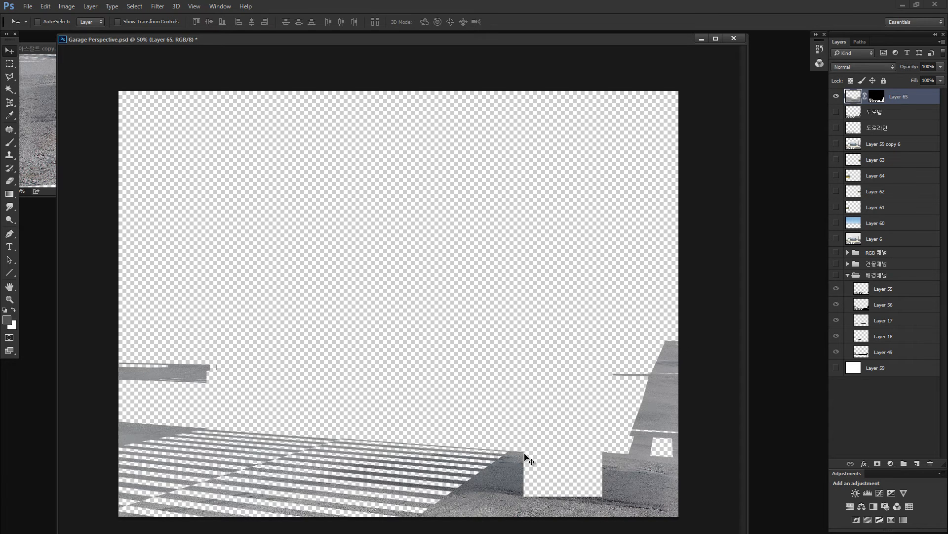
Step: Undo the black rectangle on Layer 65's mask, clear the selection and return to the layer image
alt+click(876, 99)
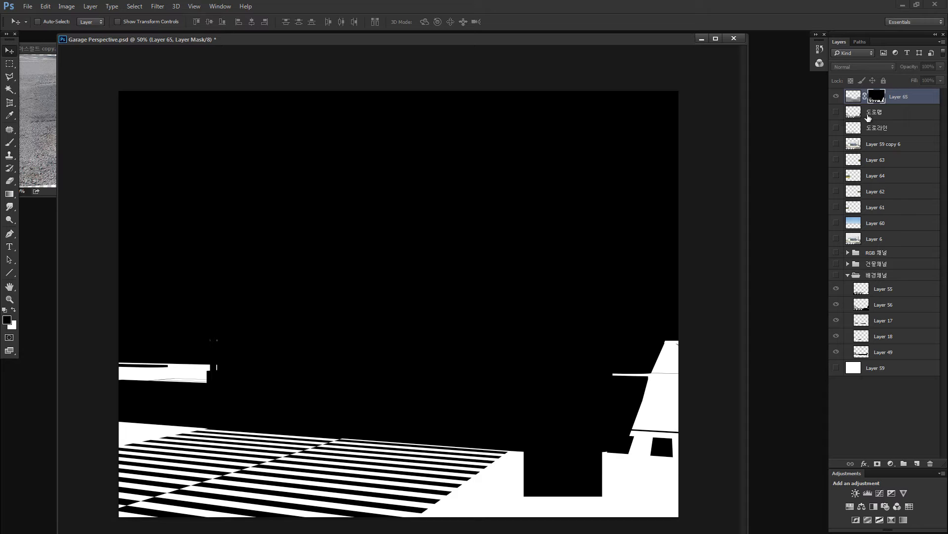
key(ctrl+alt+z)
key(ctrl+alt+z)
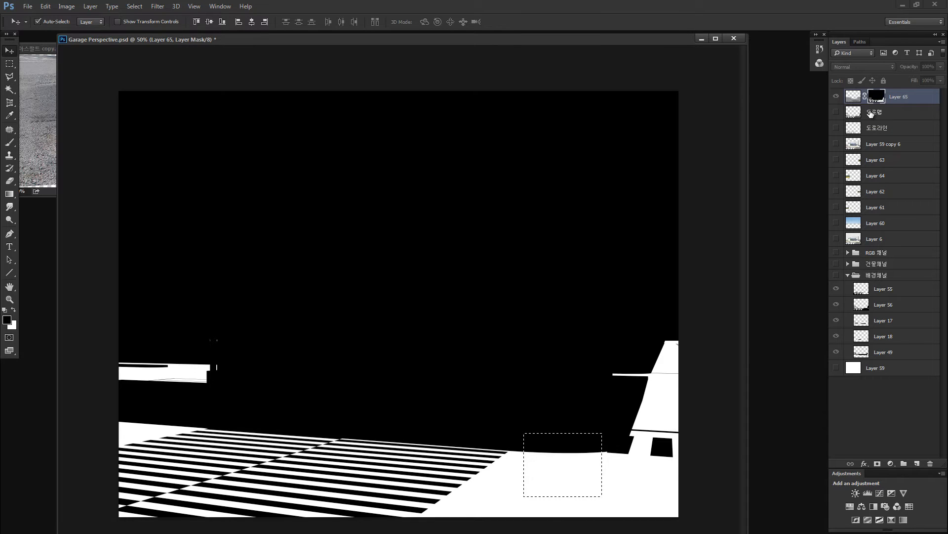
key(ctrl+d)
click(853, 97)
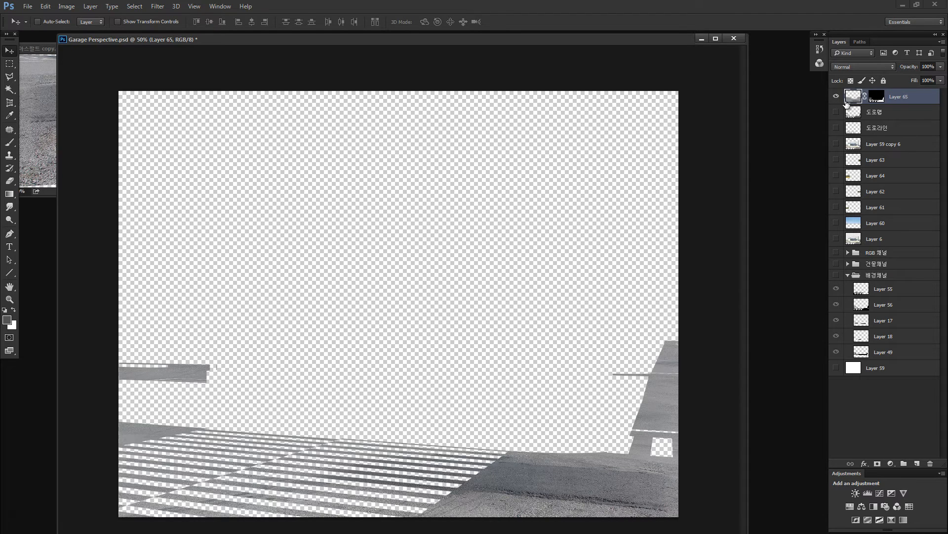
Step: Try loading Layer 65's mask as a selection, step back through the changes and deselect
ctrl+click(877, 99)
key(ctrl+alt+z)
key(ctrl+alt+z)
key(ctrl+alt+z)
key(ctrl+alt+z)
key(ctrl+alt+z)
key(ctrl+d)
Step: Replace Layer 65's layer mask with a clipping mask on the 도로맵 layer, making the 도로맵 layer visible
drag(864, 99, 930, 463)
click(524, 217)
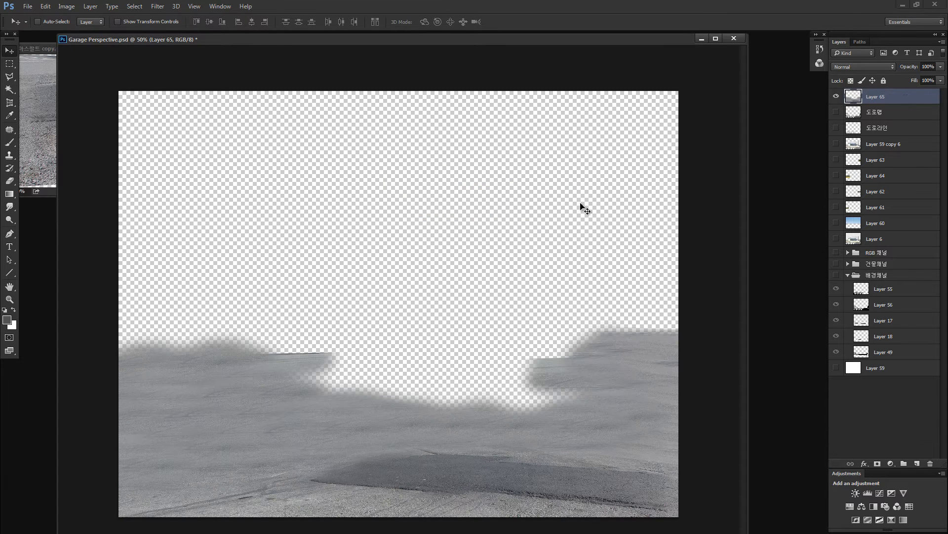
click(837, 112)
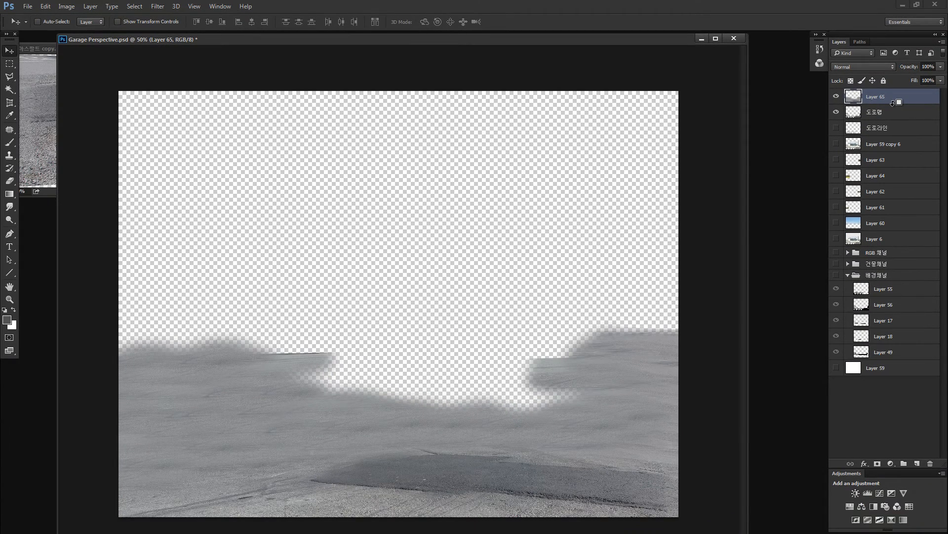
alt+click(877, 133)
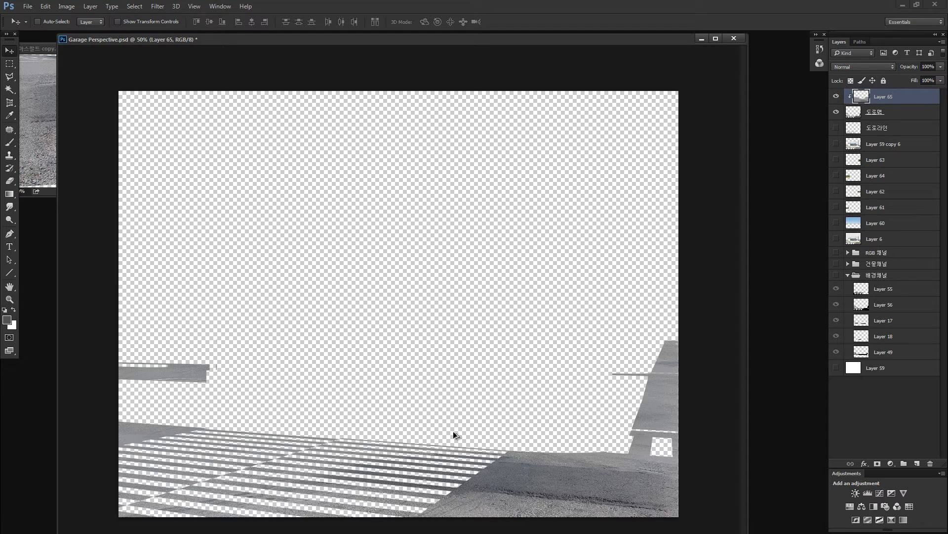
Step: Toggle Layer 65 and the 도로맵 base layer off and on to compare them, with 도로맵 as the active layer
click(836, 96)
click(850, 111)
click(836, 112)
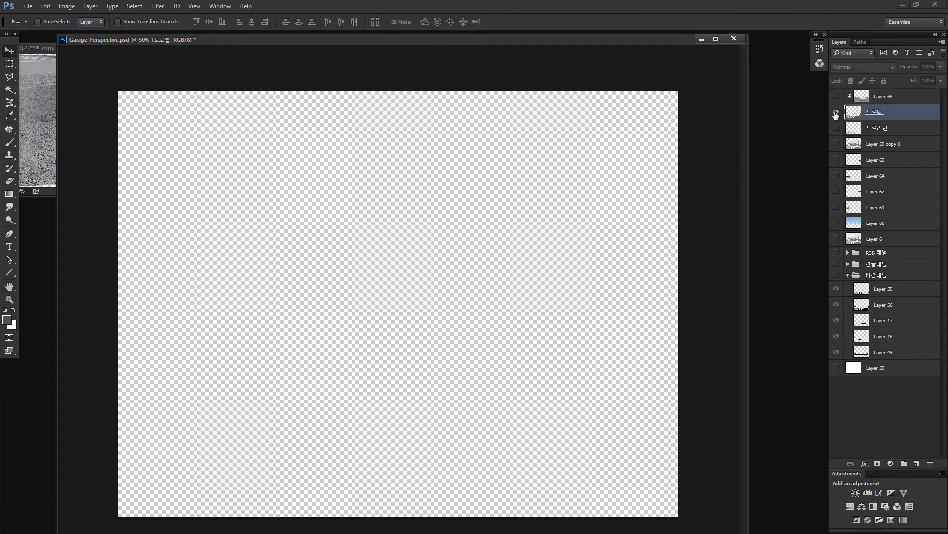
click(837, 112)
click(836, 97)
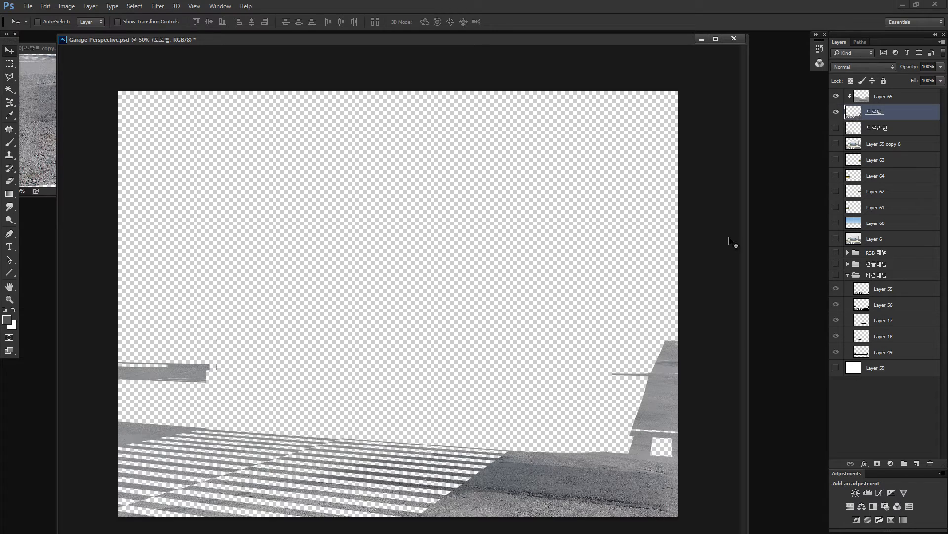
Step: Try moving a rectangular piece of the 도로맵 layer up from the front road and undo the changes
key(m)
mouse_move(523, 483)
mouse_down()
mouse_move(546, 450)
mouse_move(565, 451)
mouse_move(550, 295)
mouse_up()
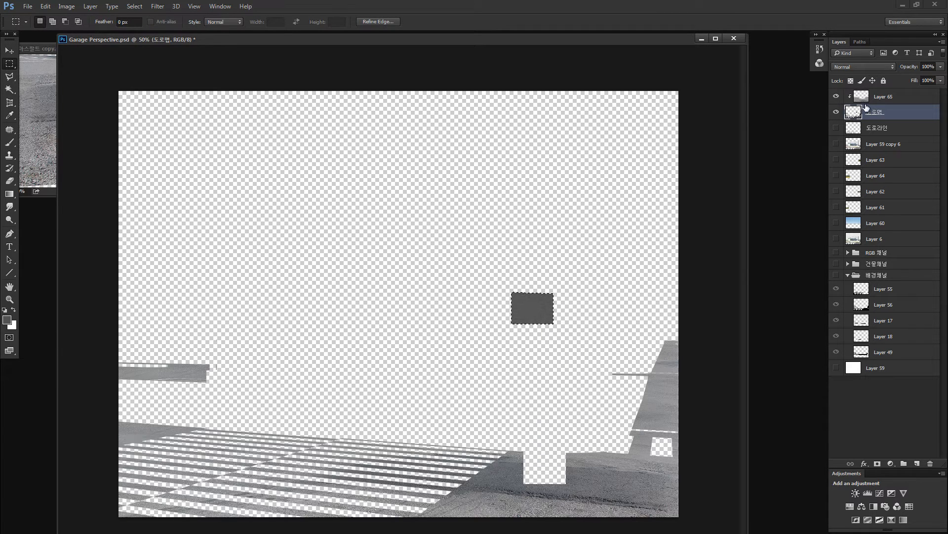
ctrl+click(863, 99)
key(ctrl+alt+z)
key(ctrl+alt+z)
key(ctrl+alt+z)
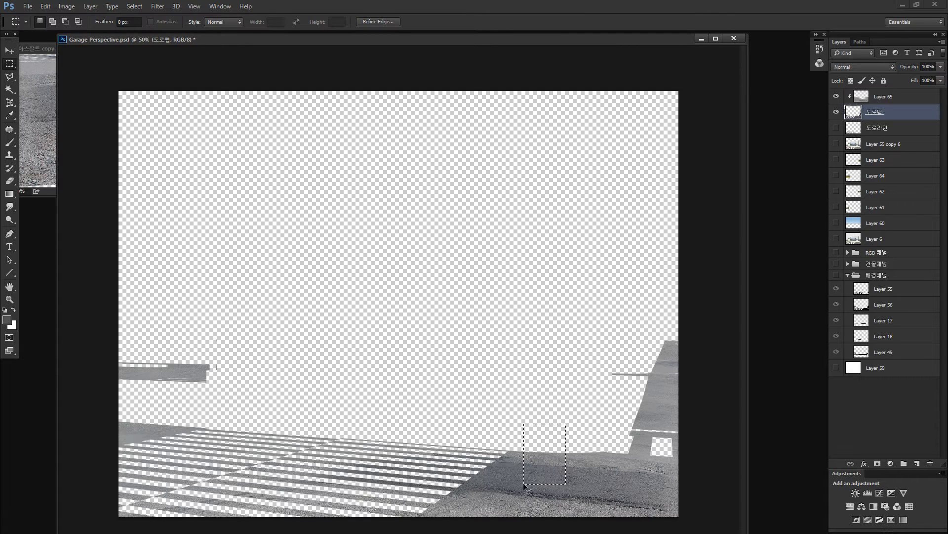
Step: Try moving the selected 도로맵 piece once more, undo it and clear the rectangular selection
drag(546, 476, 568, 346)
key(ctrl+alt+z)
drag(540, 406, 621, 481)
key(ctrl+d)
Step: Release Layer 65 from its clipping mask on the 도로맵 layer
alt+click(868, 101)
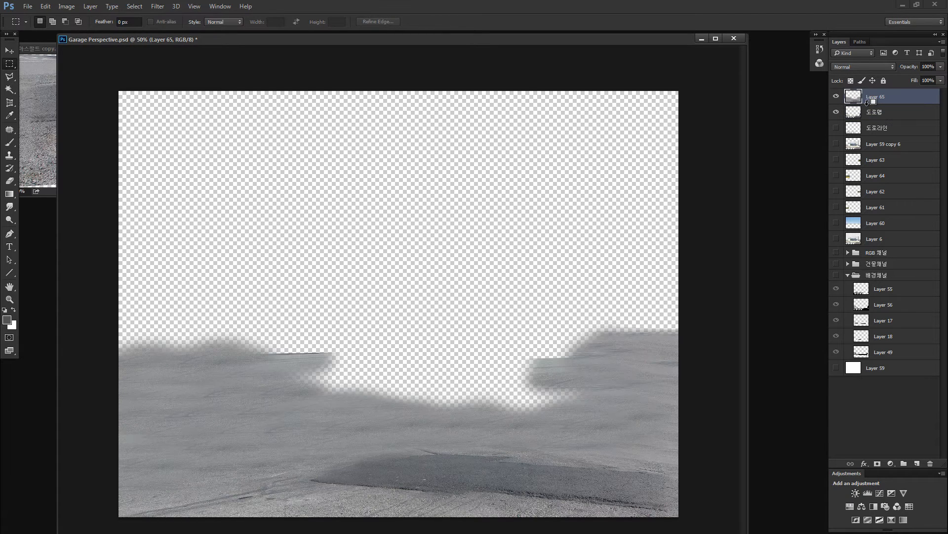
alt+click(868, 102)
alt+click(867, 102)
Step: Add a layer mask to Layer 65 from the 도로맵 layer's outline and make 도로맵 the active layer
ctrl+click(854, 111)
click(878, 464)
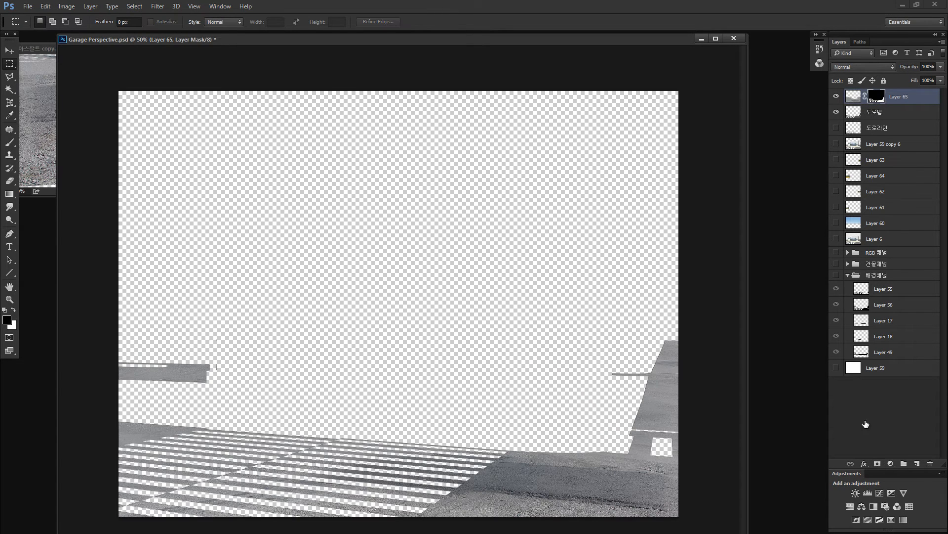
click(856, 115)
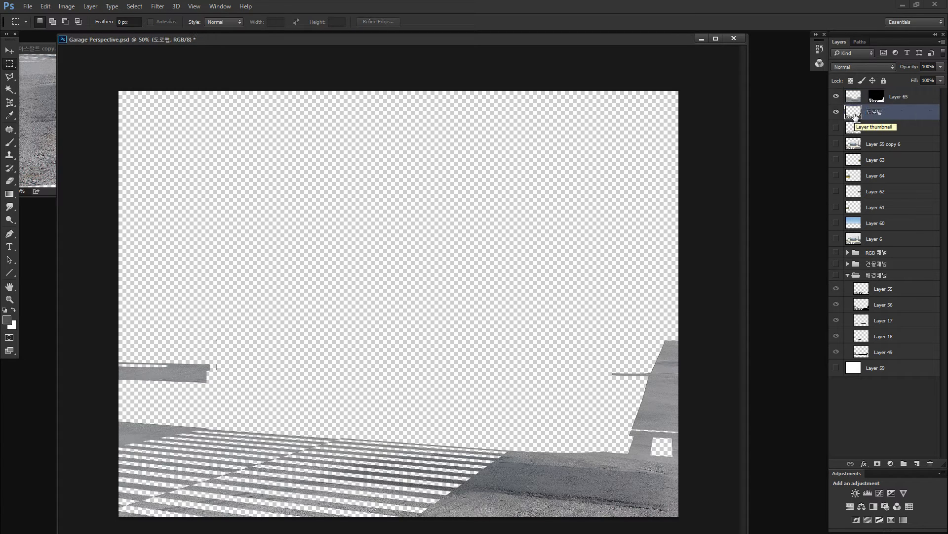
Step: Make Layer 65's mask active, try moving a rectangular piece of it and undo the changes
click(878, 99)
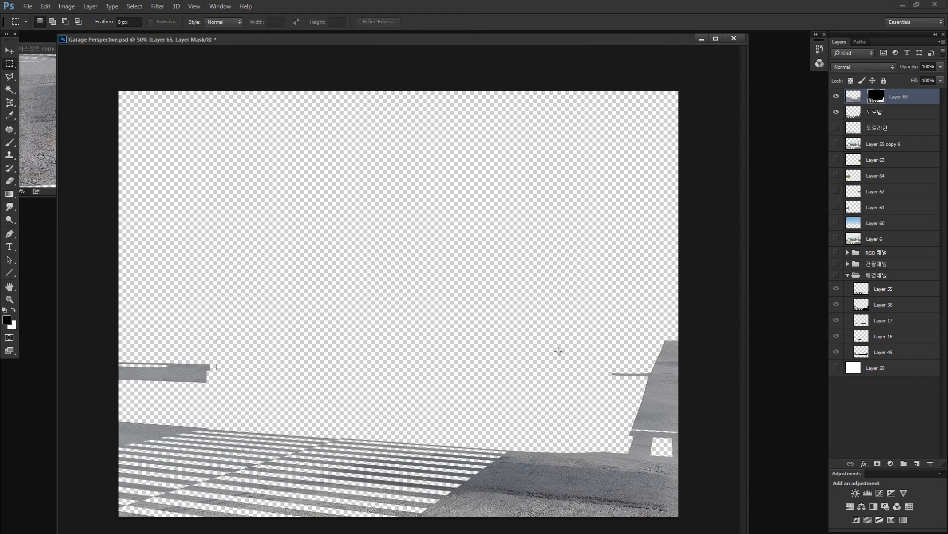
drag(443, 356, 491, 443)
mouse_move(468, 395)
mouse_down()
mouse_move(547, 447)
mouse_move(578, 447)
mouse_up()
key(ctrl+alt+z)
key(ctrl+alt+z)
key(ctrl+alt+z)
key(ctrl+alt+z)
key(ctrl+alt+z)
Step: Open the properties of Layer 65's mask and try out the density and feather, ending at 100% and 0.0 px
double_click(883, 99)
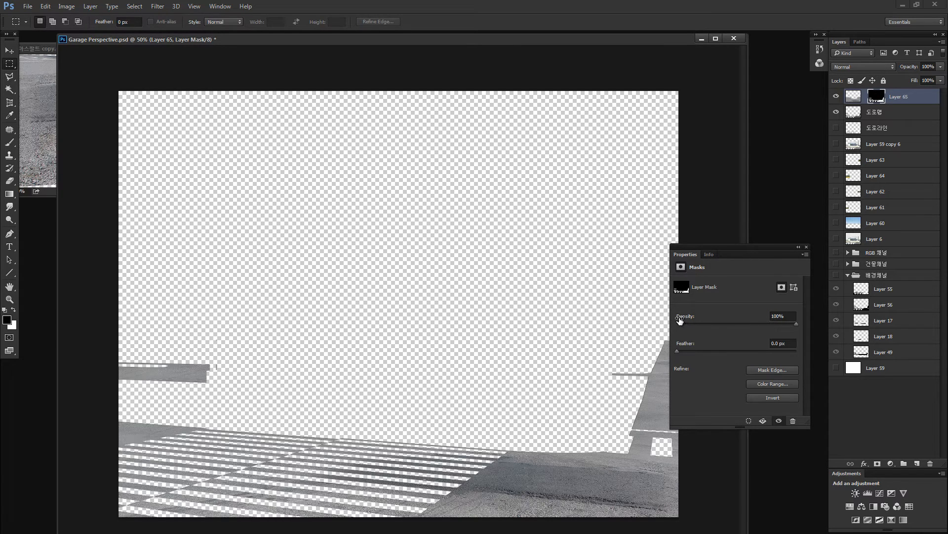
drag(791, 322, 811, 323)
mouse_move(678, 351)
mouse_down()
mouse_move(739, 351)
mouse_move(668, 353)
mouse_move(755, 348)
mouse_move(671, 351)
mouse_up()
key(z)
click(647, 446)
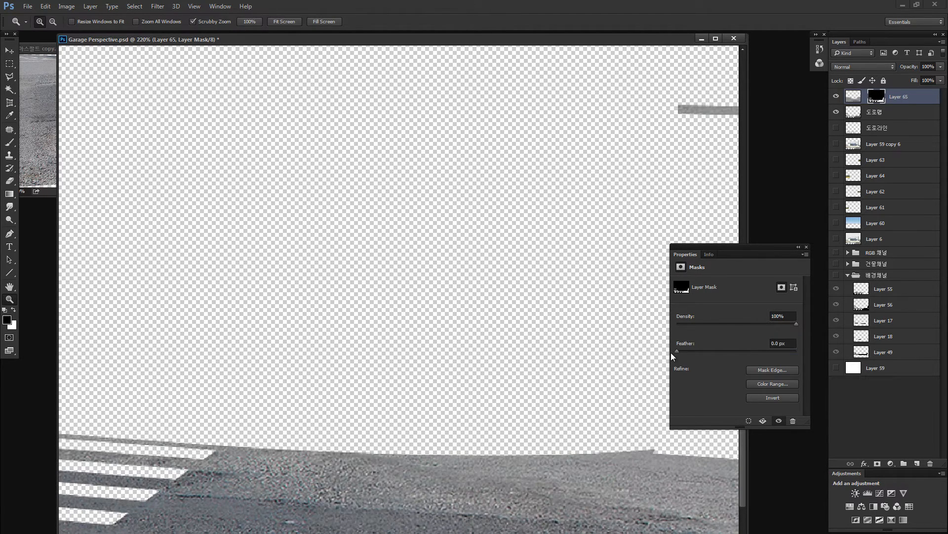
Step: Try lowering the Color Range fuzziness for Layer 65's mask and cancel the selection
click(770, 383)
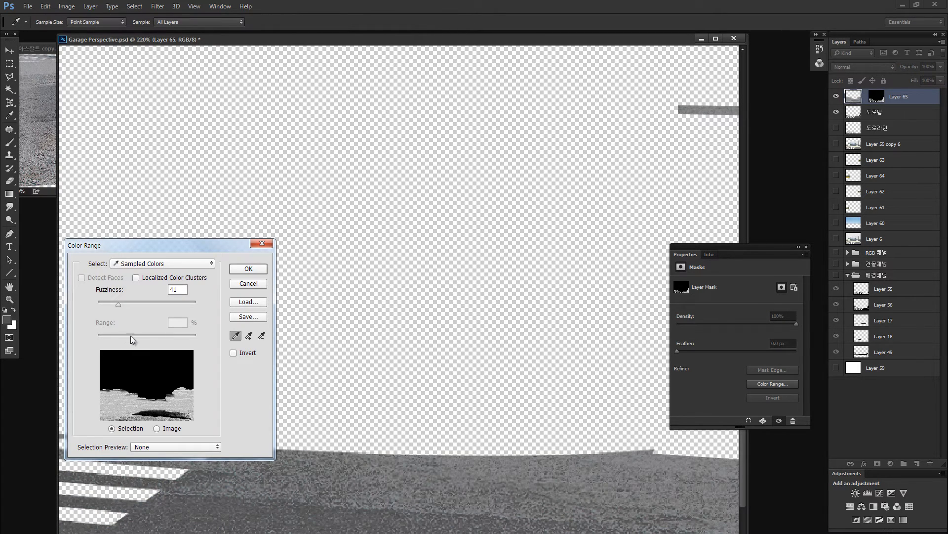
mouse_move(118, 304)
mouse_down()
mouse_move(177, 304)
mouse_move(100, 308)
mouse_up()
click(257, 284)
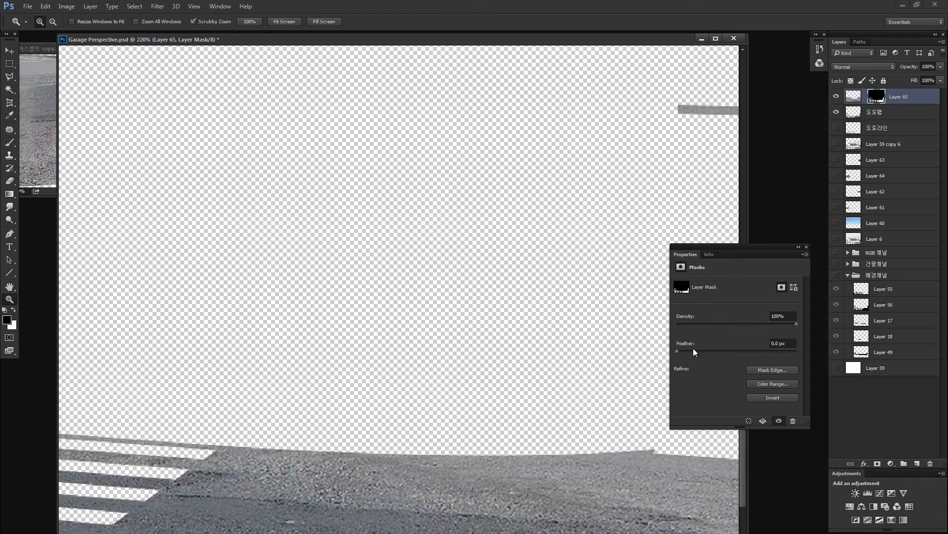
Step: Try the mask's feather again, return it to 0.0 px and close the mask properties
drag(704, 352, 667, 351)
mouse_move(678, 351)
mouse_down()
mouse_move(698, 349)
mouse_move(673, 351)
mouse_up()
click(807, 247)
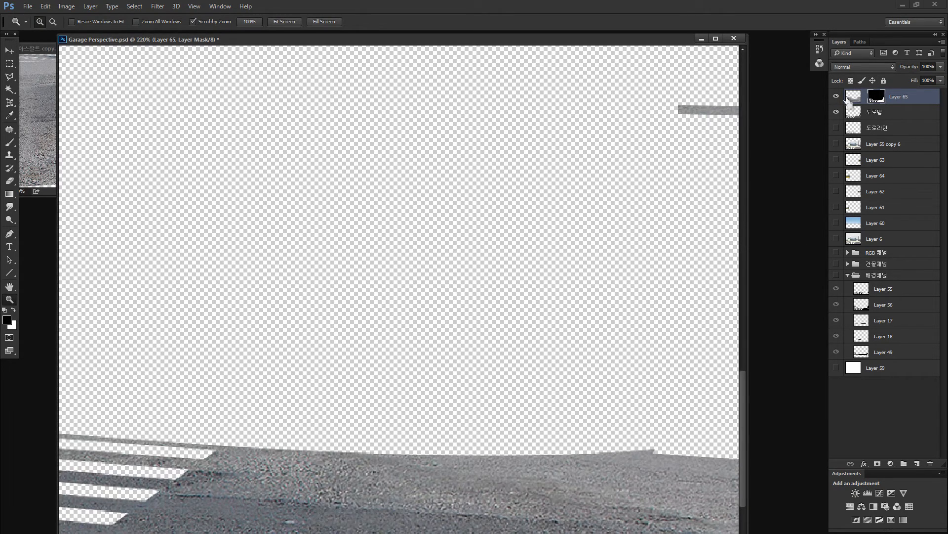
Step: Delete the layer mask of Layer 65 without applying it to the layer
key(ctrl+0)
key(ctrl+minus)
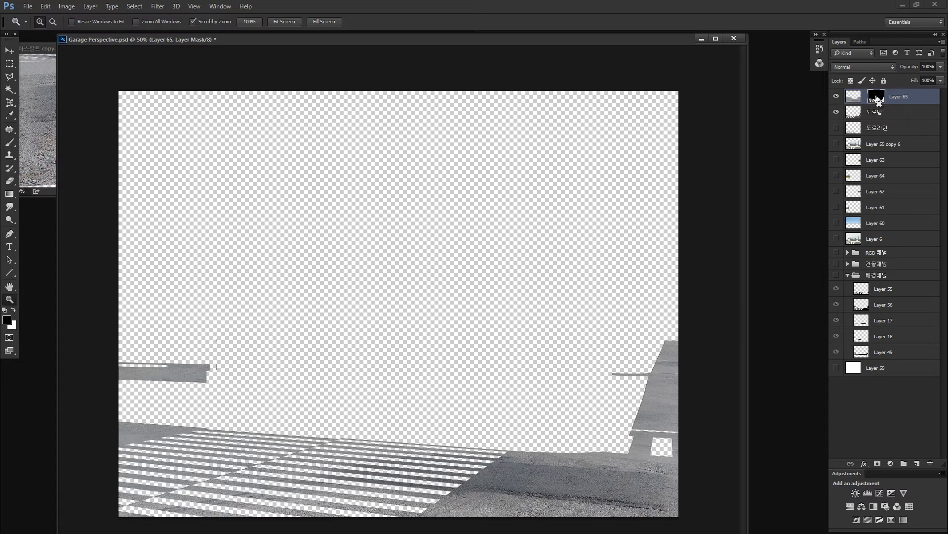
drag(877, 99, 930, 464)
click(526, 221)
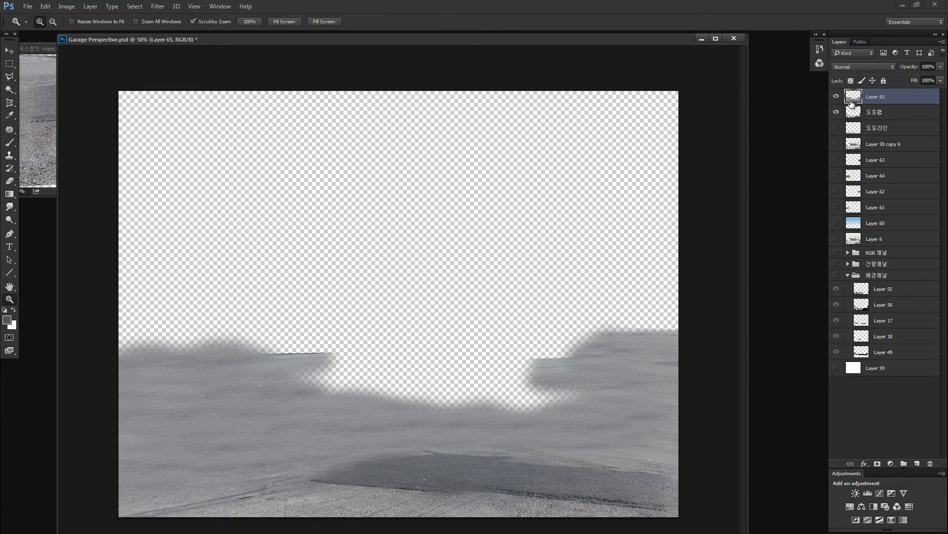
Step: Hide Layer 65 to examine the 도로맵 layer alone, and show both layers again
click(836, 97)
click(837, 113)
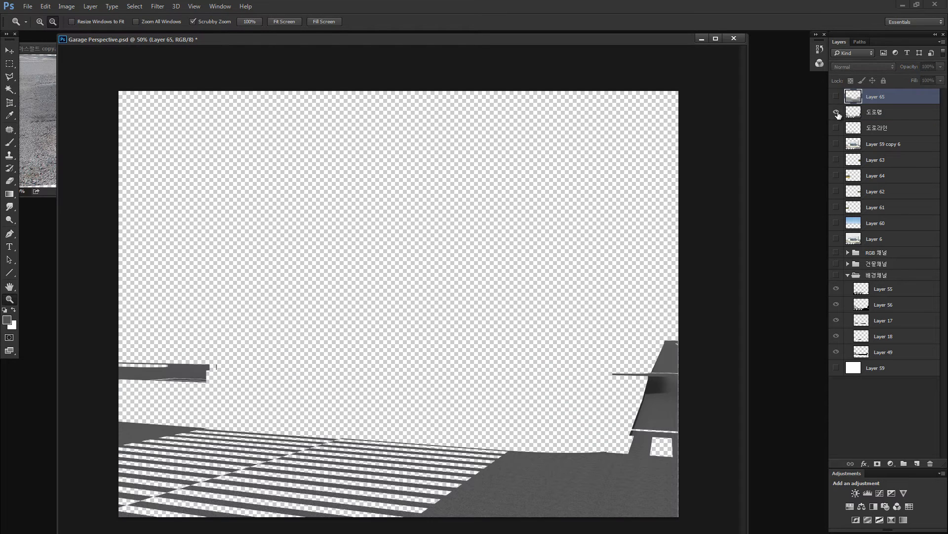
alt+click(837, 114)
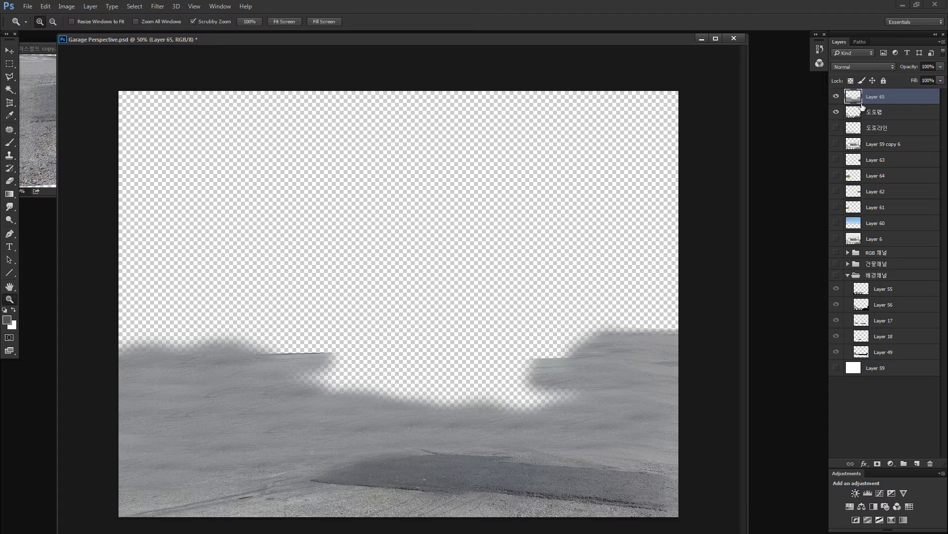
Step: Add a layer mask to Layer 65 again, based on the outline of the 도로맵 layer
click(868, 113)
click(856, 100)
click(874, 114)
click(875, 100)
drag(874, 115, 877, 462)
alt+click(878, 463)
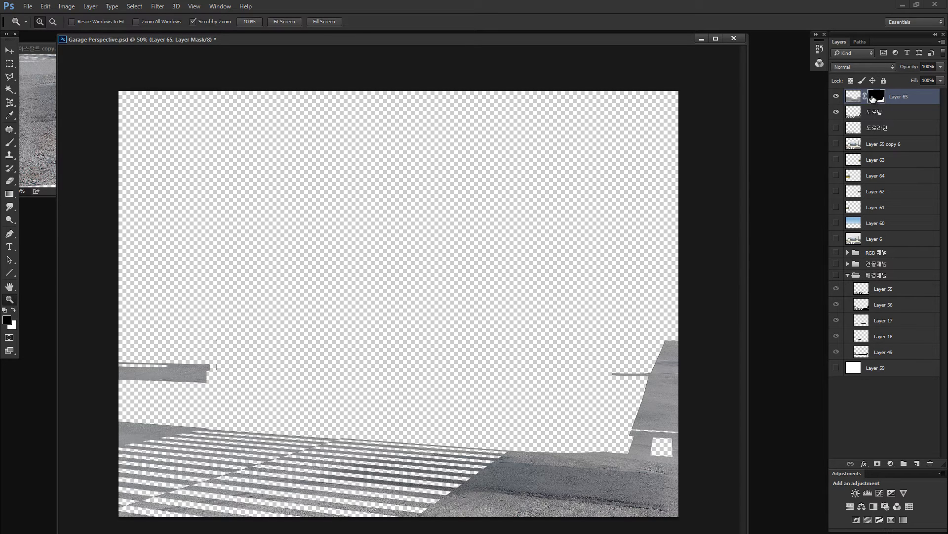
Step: View Layer 65's mask on its own, set the foreground colour to gray #737373 and return to the image view
key(ctrl+minus)
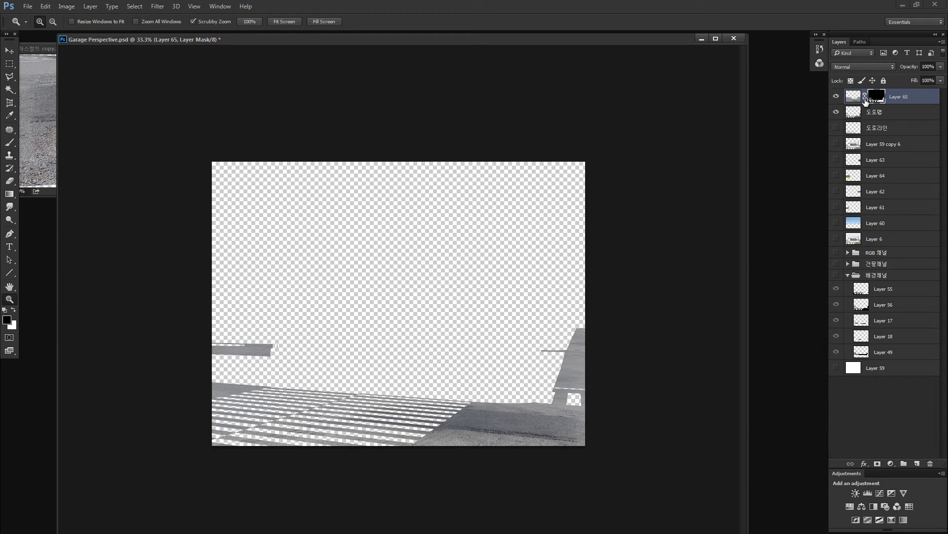
key(v)
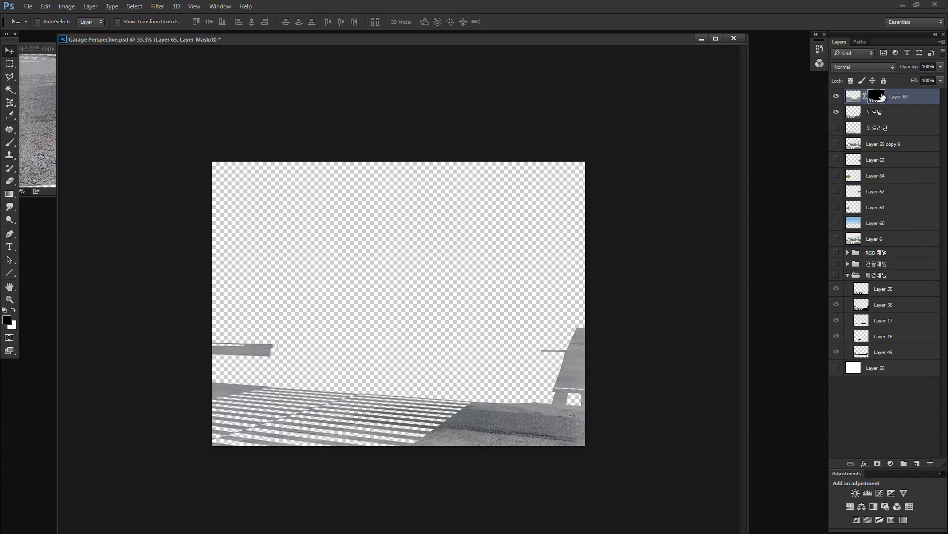
alt+click(878, 97)
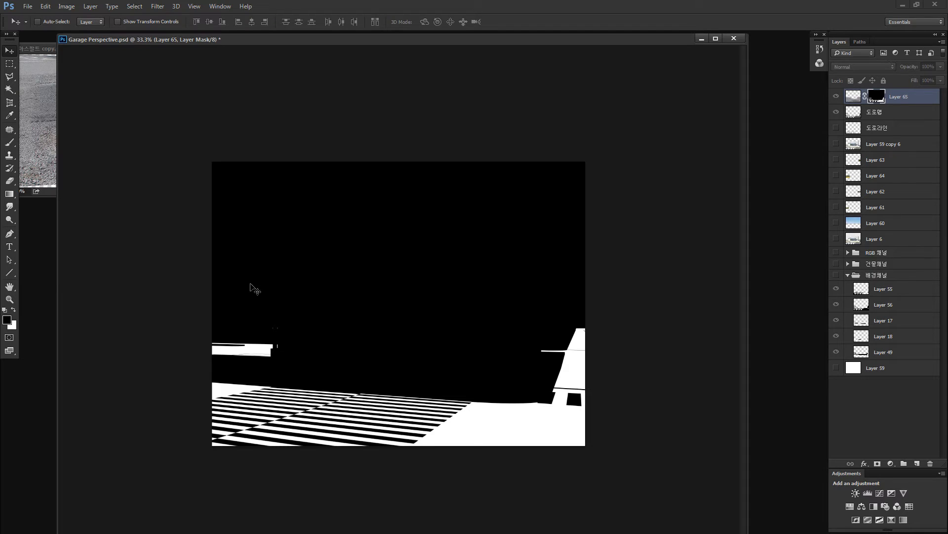
click(7, 319)
drag(670, 221, 633, 217)
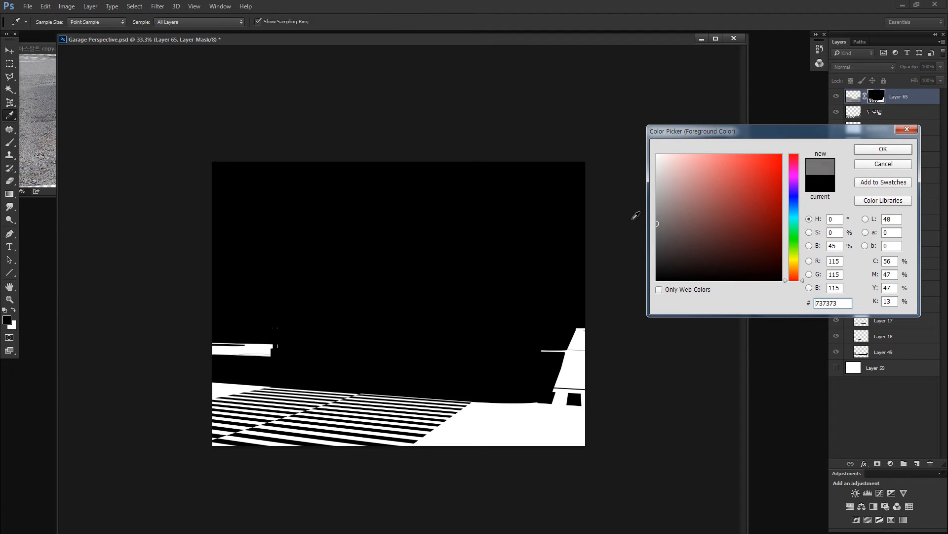
click(857, 150)
alt+click(877, 97)
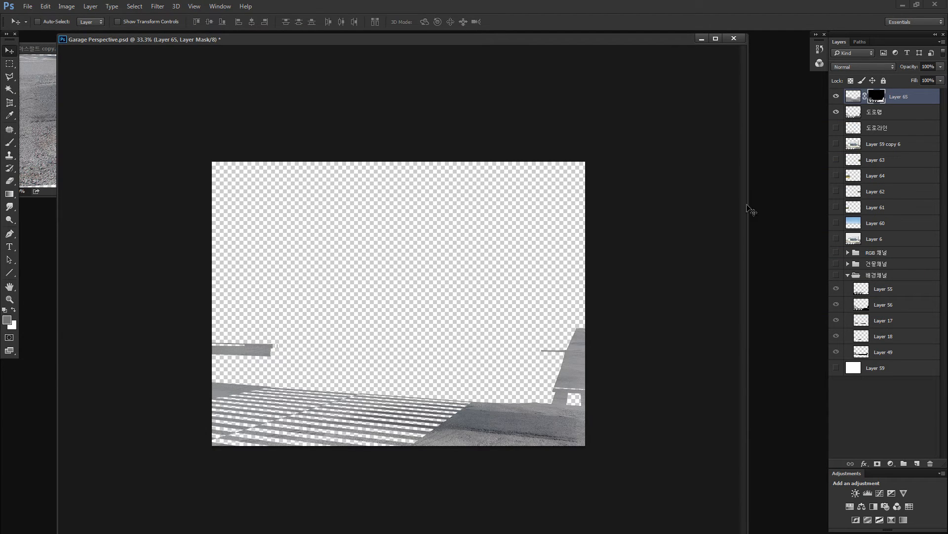
Step: Fill a rectangular area above the road on Layer 65's mask with the gray and inspect the mask on its own
key(m)
drag(474, 361, 557, 381)
key(alt+BackSpace)
key(ctrl+d)
key(z)
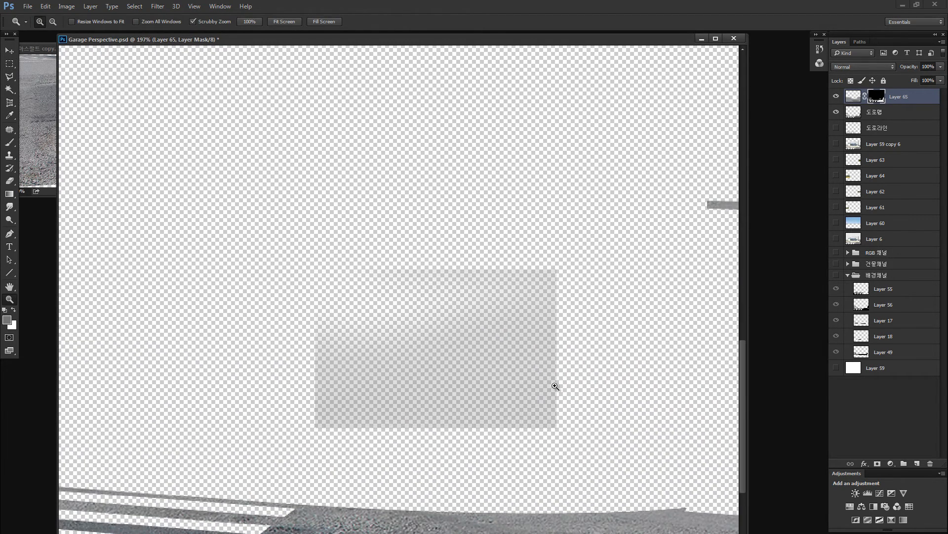
key(v)
alt+click(877, 98)
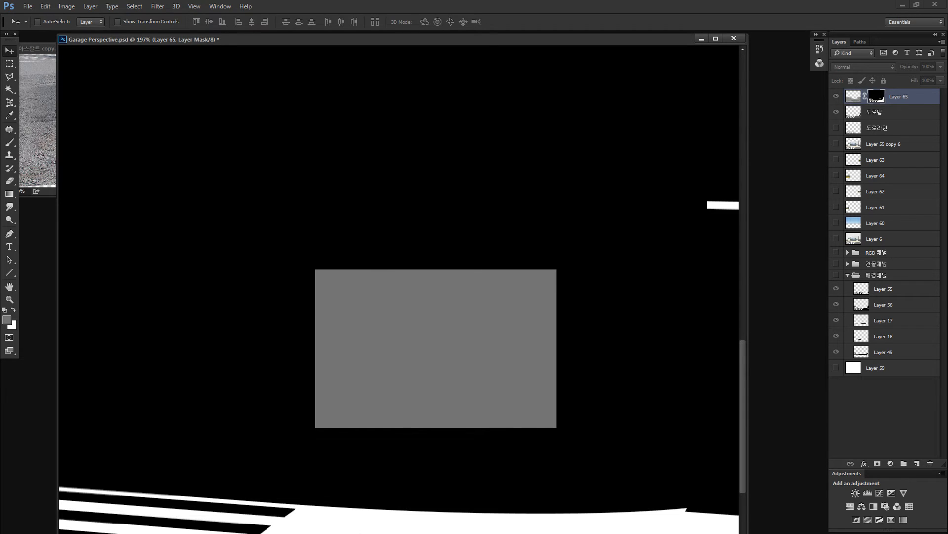
scroll(390, 421, down, 3)
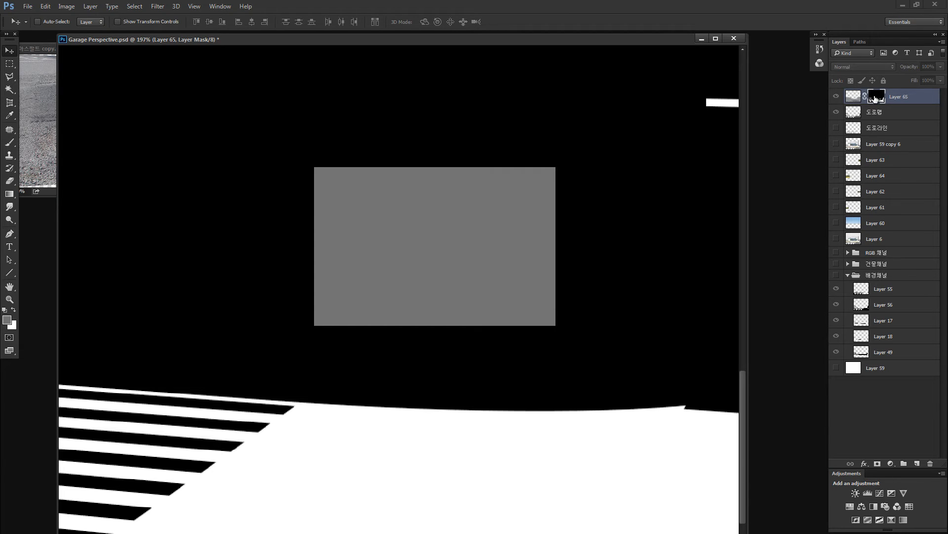
Step: Clear the gray rectangle from Layer 65's mask to black using the default colours, and deselect
click(856, 102)
key(m)
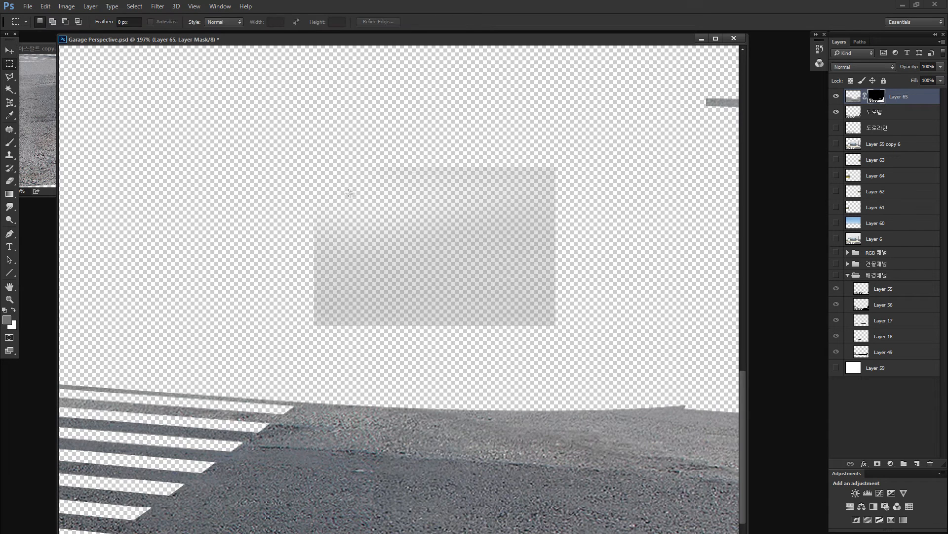
drag(273, 122, 660, 356)
key(d)
key(Delete)
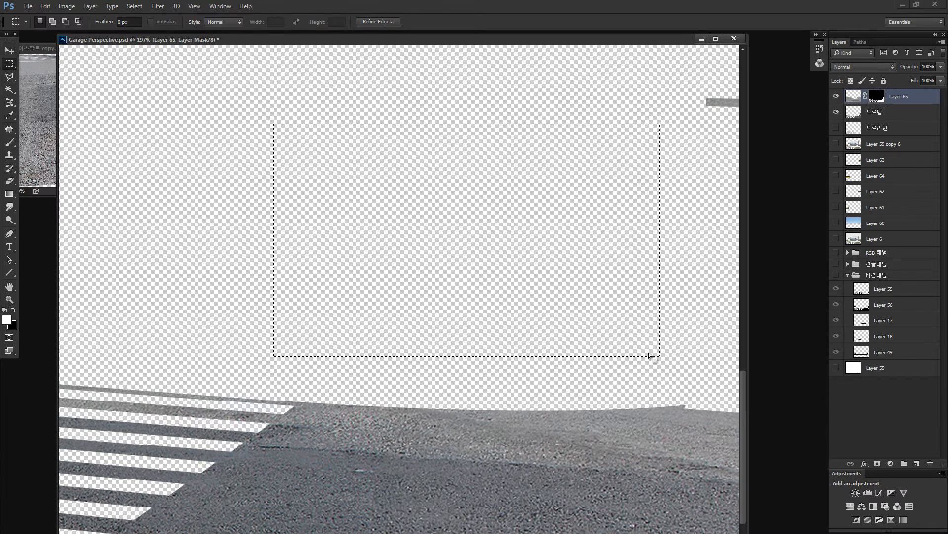
key(ctrl+d)
Step: Try a gray brush stroke on Layer 65's image, rather than its mask, at the road edge and undo it
key(b)
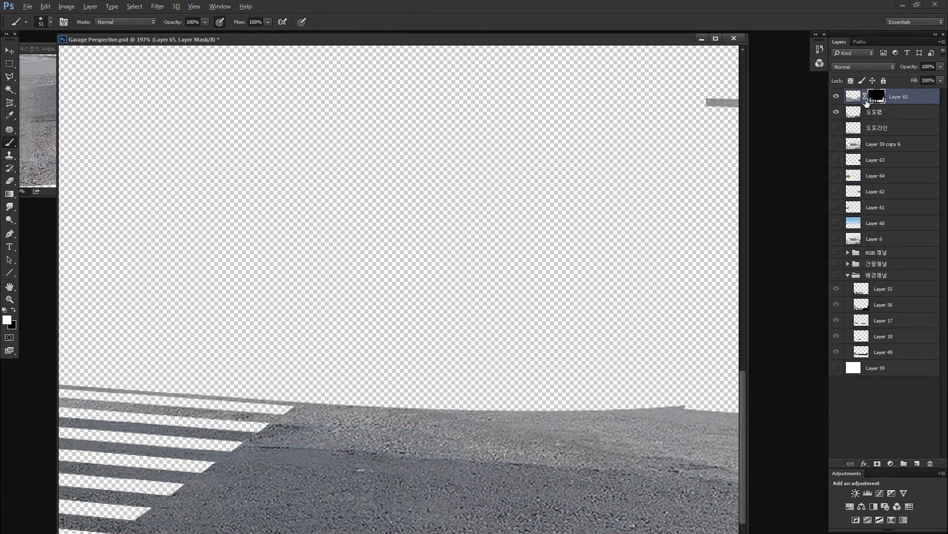
alt+click(873, 98)
alt+click(875, 99)
click(854, 97)
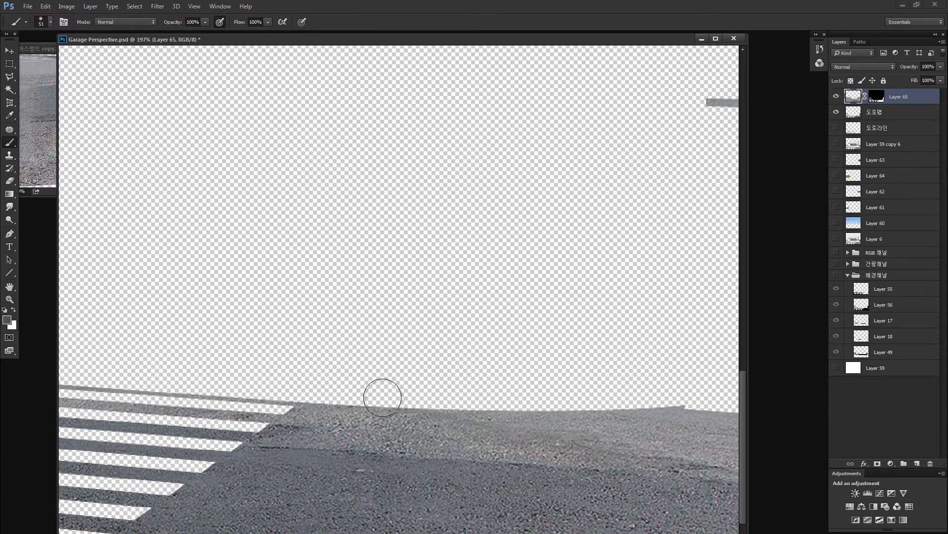
mouse_move(382, 397)
mouse_down()
mouse_move(516, 430)
mouse_move(463, 417)
mouse_move(512, 431)
mouse_move(466, 406)
mouse_up()
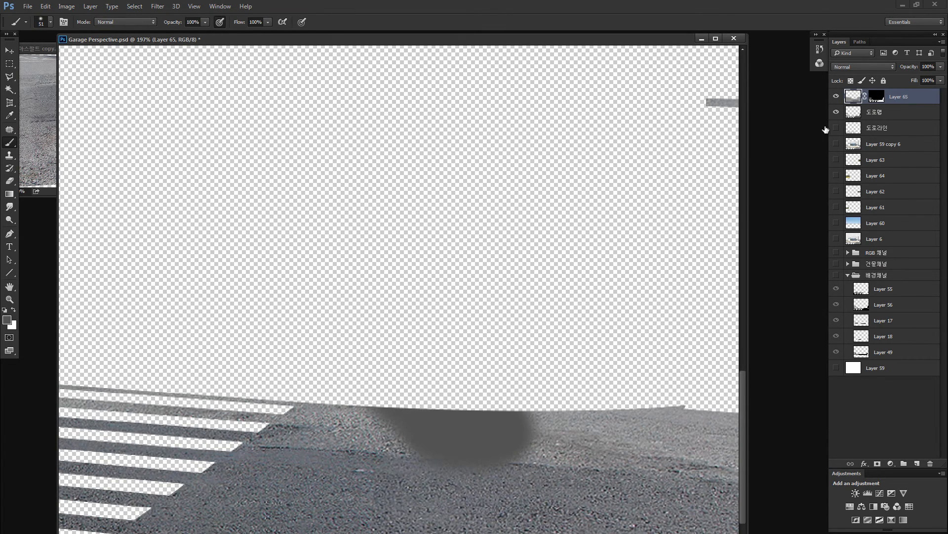
key(ctrl+z)
Step: Try painting white on Layer 65's mask above the road edge and undo the strokes
click(873, 98)
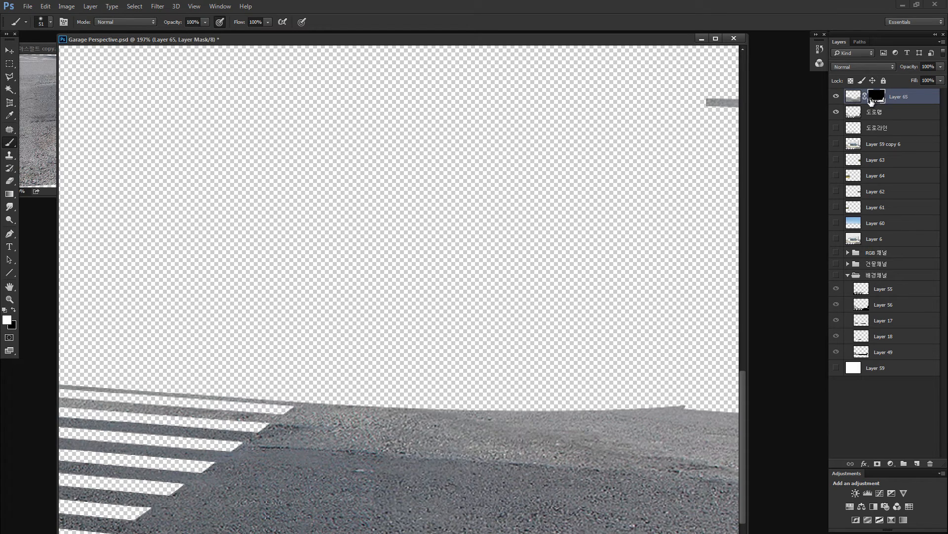
mouse_move(459, 375)
mouse_down()
mouse_move(395, 431)
mouse_move(515, 377)
mouse_move(390, 389)
mouse_move(356, 266)
mouse_move(313, 264)
mouse_up()
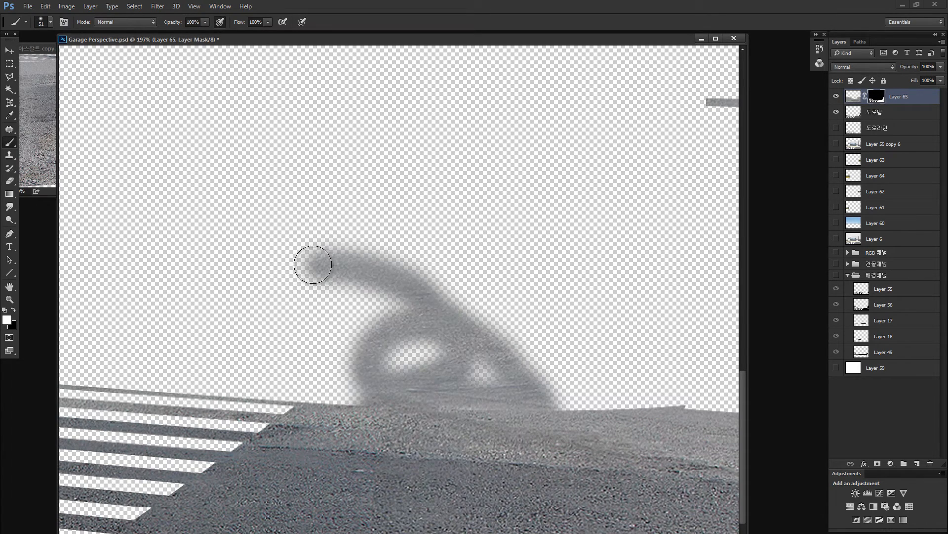
key(ctrl+z)
mouse_move(398, 311)
mouse_down()
mouse_move(318, 332)
mouse_move(511, 353)
mouse_move(413, 294)
mouse_up()
key(ctrl+z)
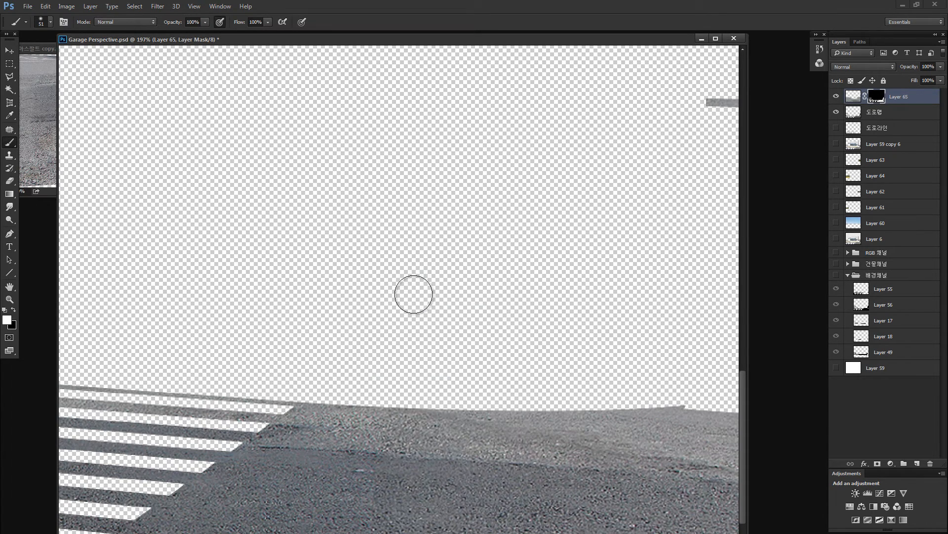
Step: Try painting black on Layer 65's mask over the road surface and undo the stroke
key(x)
click(435, 425)
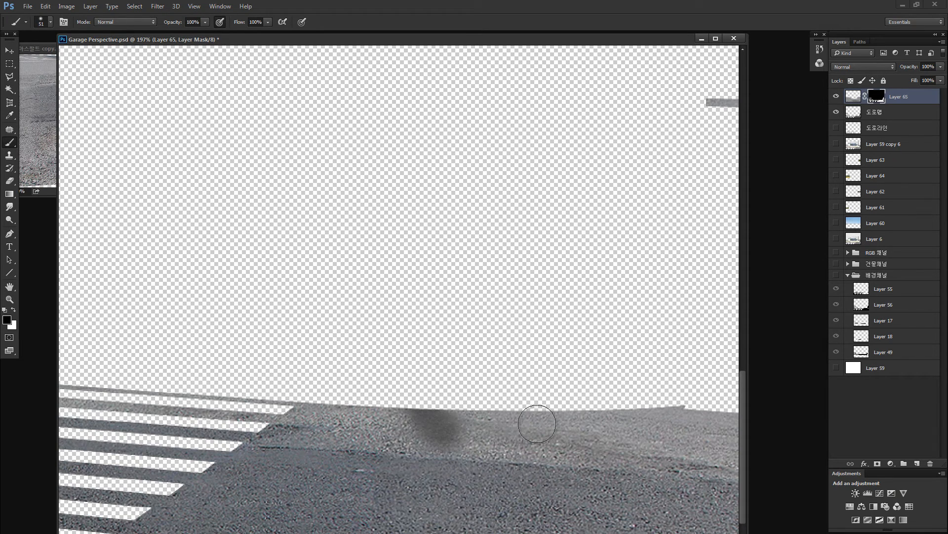
mouse_move(537, 424)
mouse_down()
mouse_move(528, 487)
mouse_move(573, 457)
mouse_move(490, 424)
mouse_move(533, 472)
mouse_up()
key(ctrl+z)
Step: Hide the 도로맵 layer, try another black stroke on Layer 65's mask over the road and undo the strokes
click(836, 112)
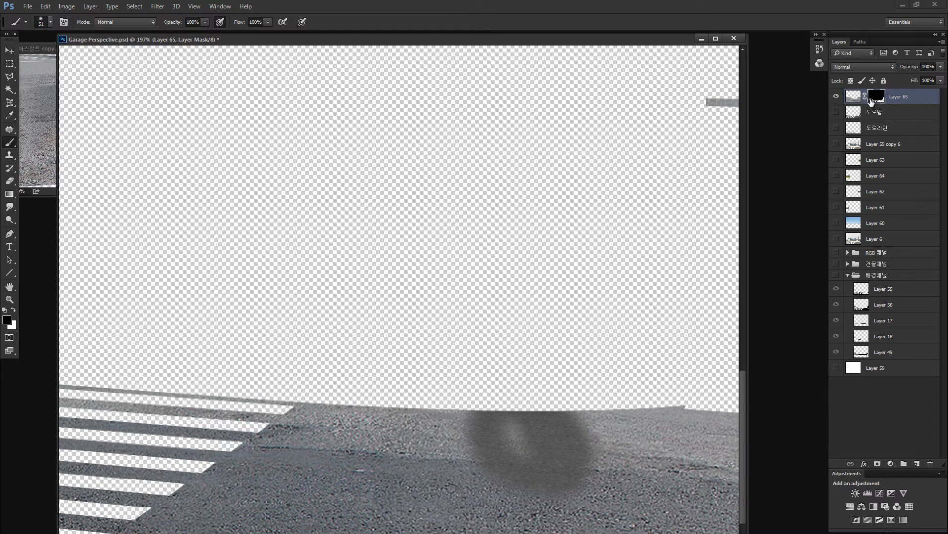
mouse_move(379, 529)
mouse_down()
mouse_move(430, 413)
mouse_move(466, 420)
mouse_up()
key(ctrl+alt+z)
key(ctrl+alt+z)
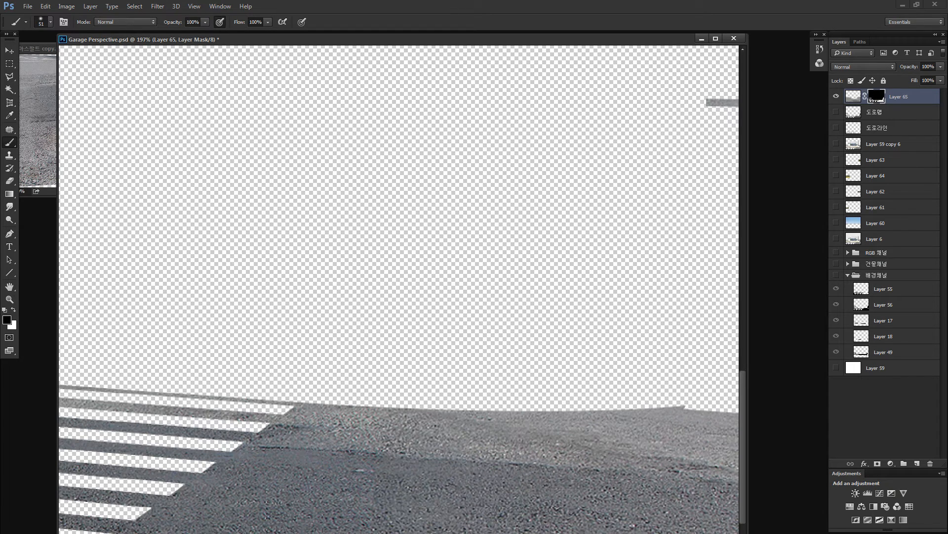
Step: Set the foreground colour to #7f7f7f, try a stroke across the road edge on Layer 65's mask and undo it
click(7, 319)
text(7f7f7f)
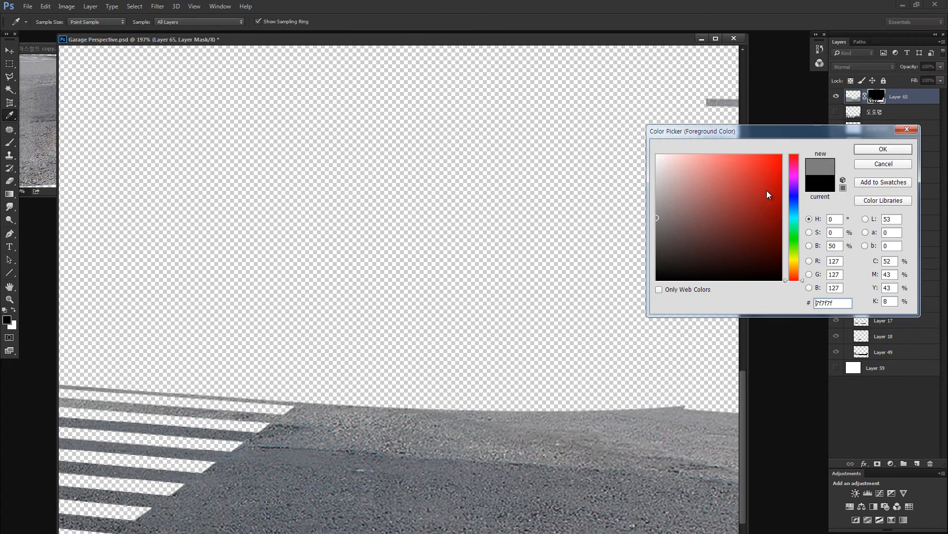
click(883, 149)
key(b)
mouse_move(307, 424)
mouse_down()
mouse_move(340, 457)
mouse_move(375, 375)
mouse_move(511, 367)
mouse_move(489, 336)
mouse_move(412, 310)
mouse_move(491, 324)
mouse_move(529, 384)
mouse_up()
key(ctrl+z)
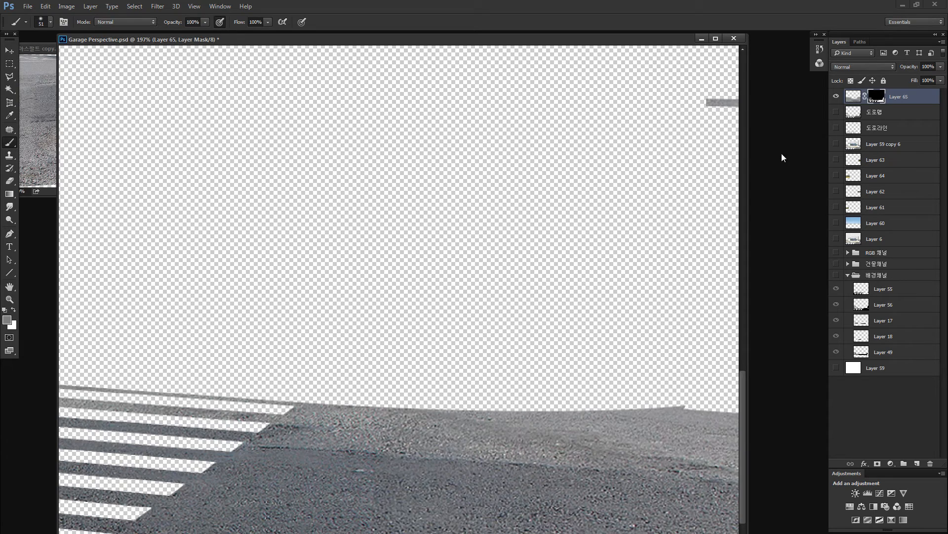
Step: View Layer 65's mask on its own and apply a Brightness/Contrast adjustment to it, varying the brightness
alt+click(877, 97)
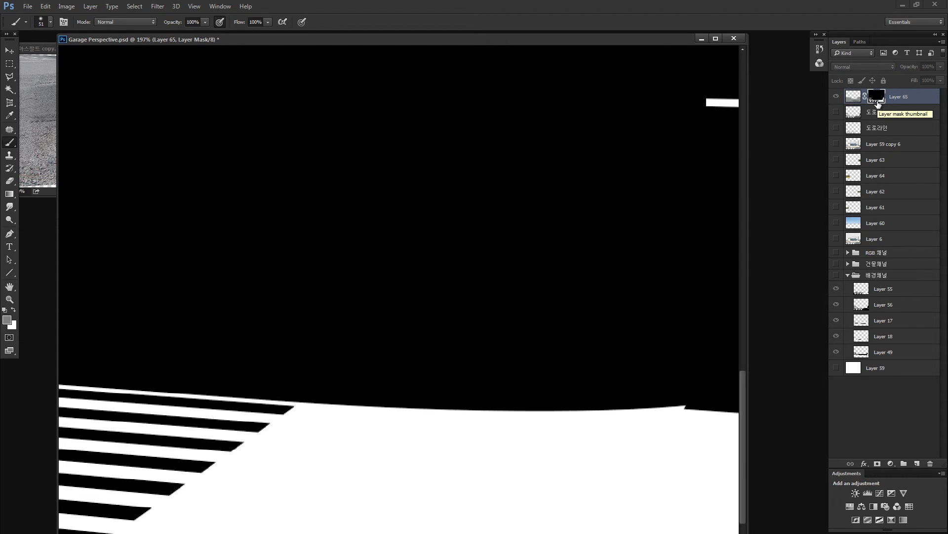
key(alt+i)
key(j)
key(c)
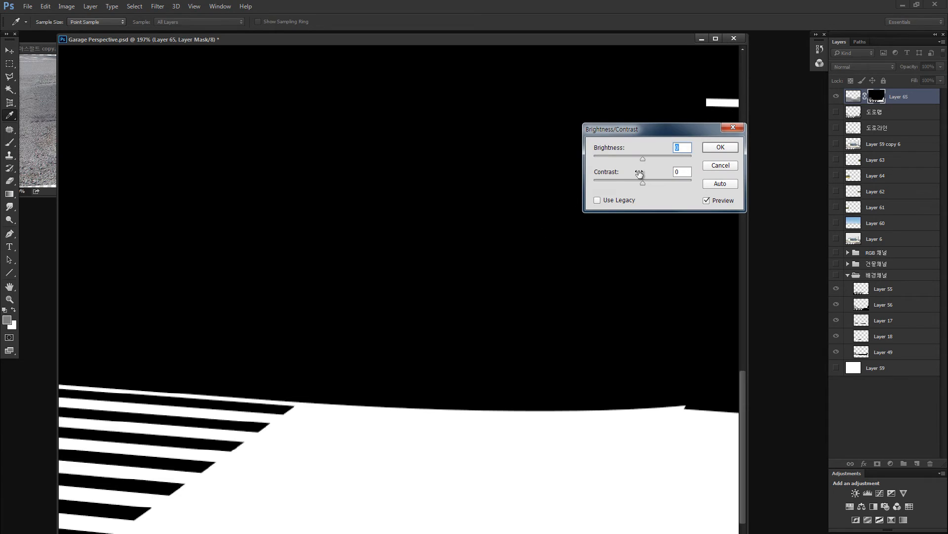
drag(650, 160, 685, 162)
mouse_move(627, 160)
mouse_down()
mouse_move(679, 157)
mouse_move(609, 157)
mouse_move(650, 159)
mouse_up()
key(Return)
key(b)
key(z)
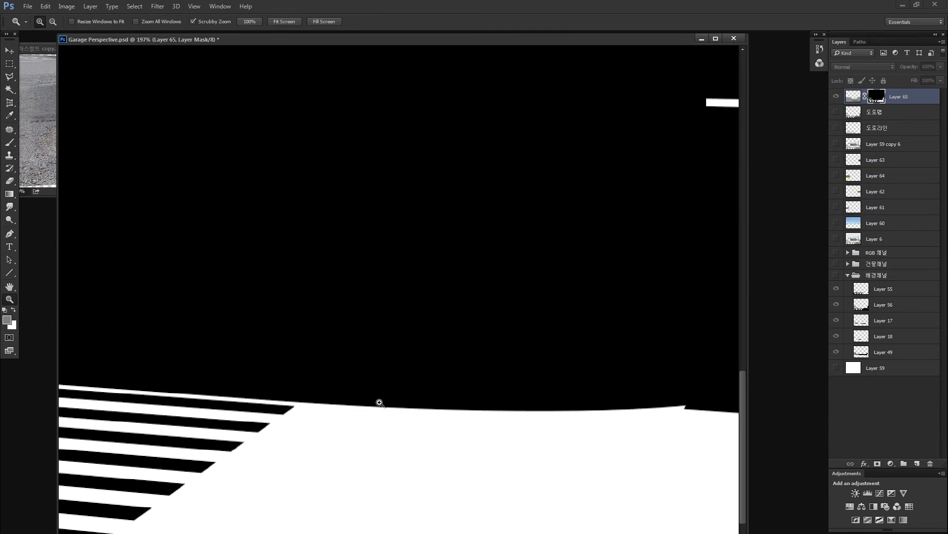
Step: Magnify the road edge in Layer 65's mask and compare the mask's edge pixels with the masked asphalt texture
drag(381, 404, 473, 418)
drag(429, 444, 445, 371)
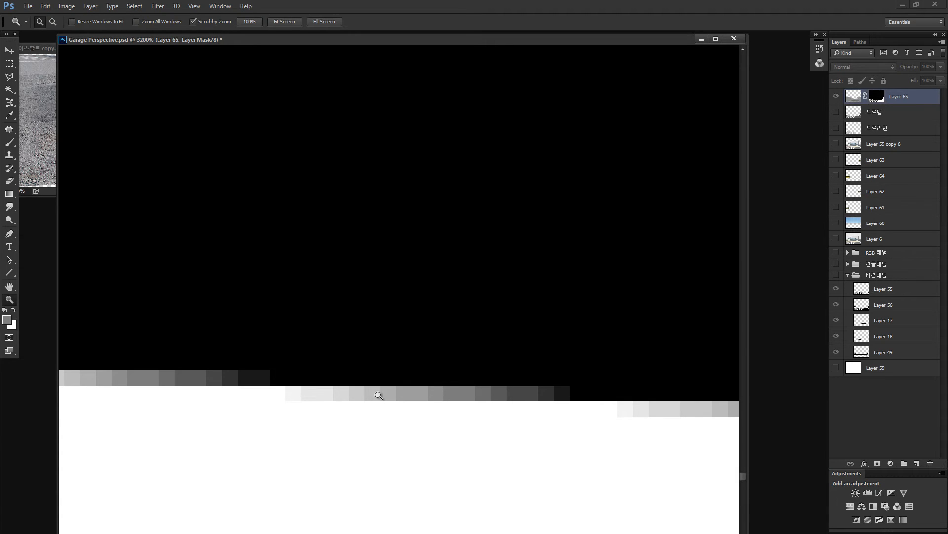
click(837, 98)
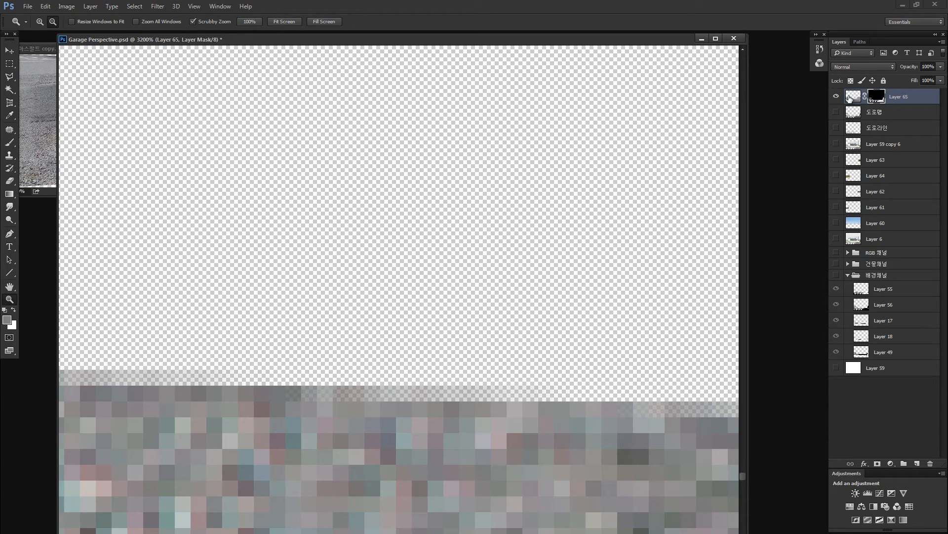
alt+click(877, 97)
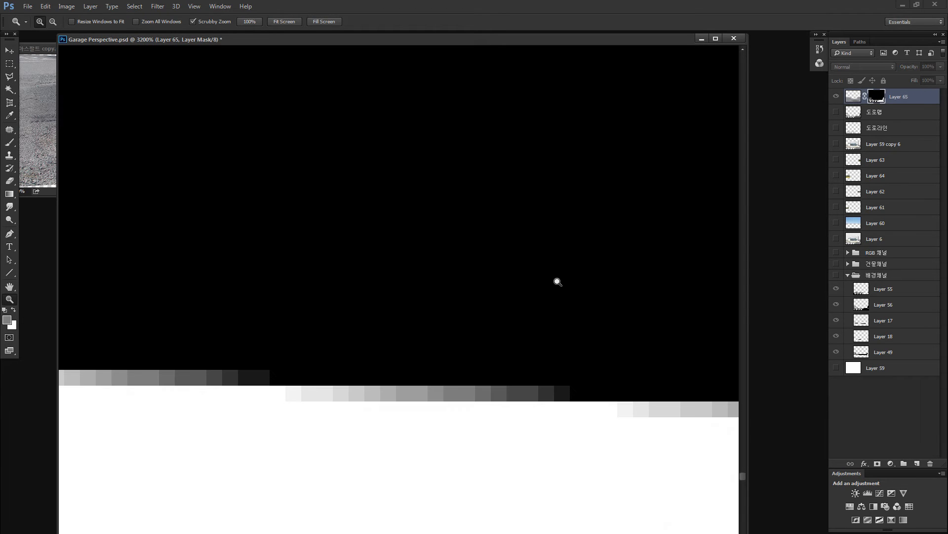
key(alt+i)
key(j)
key(c)
drag(649, 159, 621, 160)
key(Escape)
key(Delete)
key(ctrl+z)
Step: Try lowering the contrast of Layer 65's mask to -100 with legacy Brightness/Contrast and cancel the adjustment
key(alt+i)
key(j)
key(c)
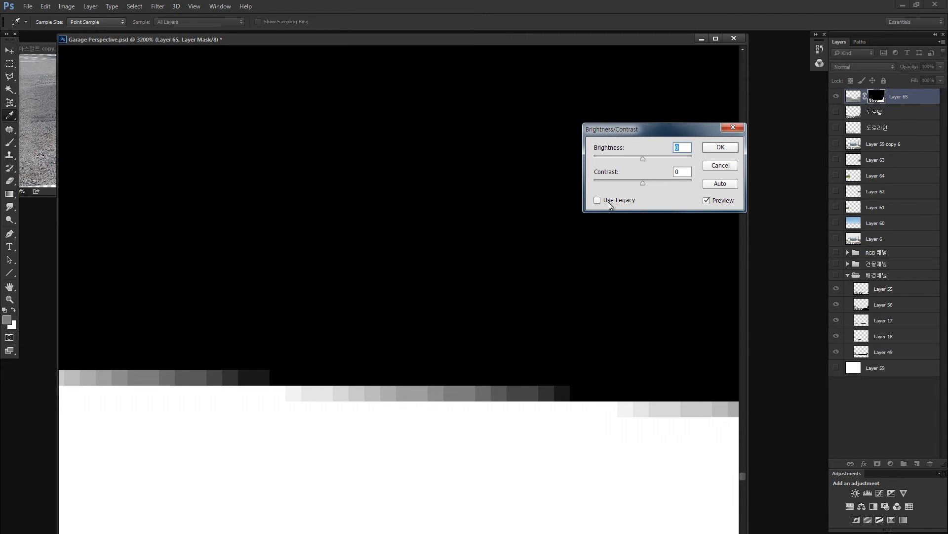
click(607, 200)
drag(642, 182, 604, 183)
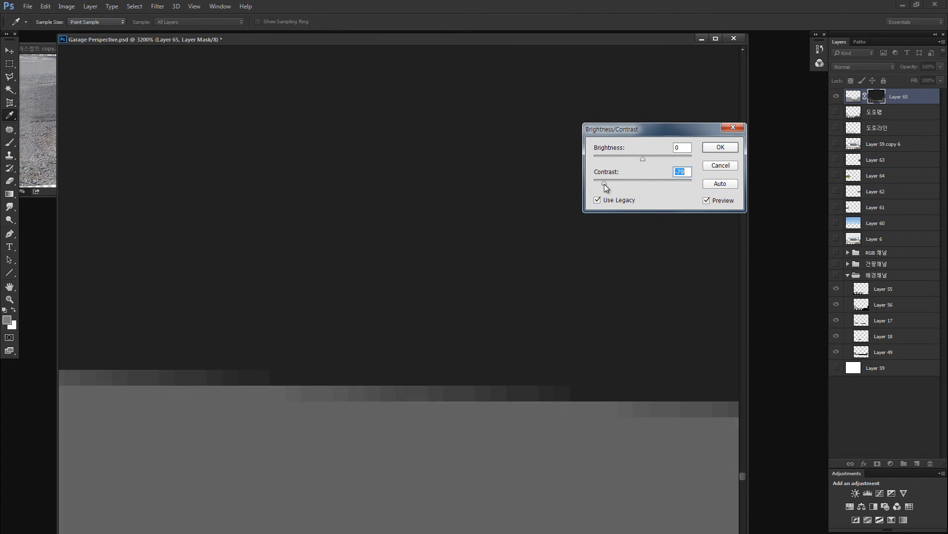
key(ctrl+0)
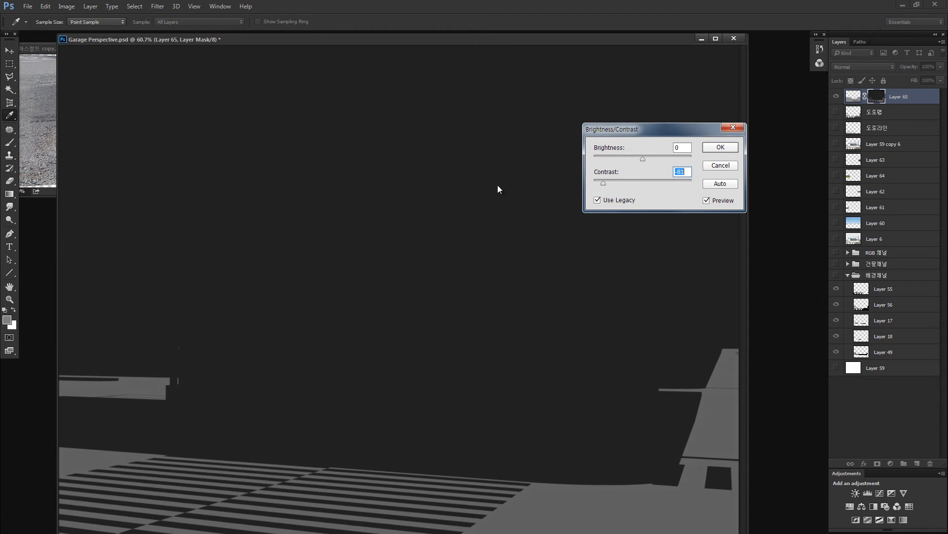
key(shift+Down)
key(shift+Down)
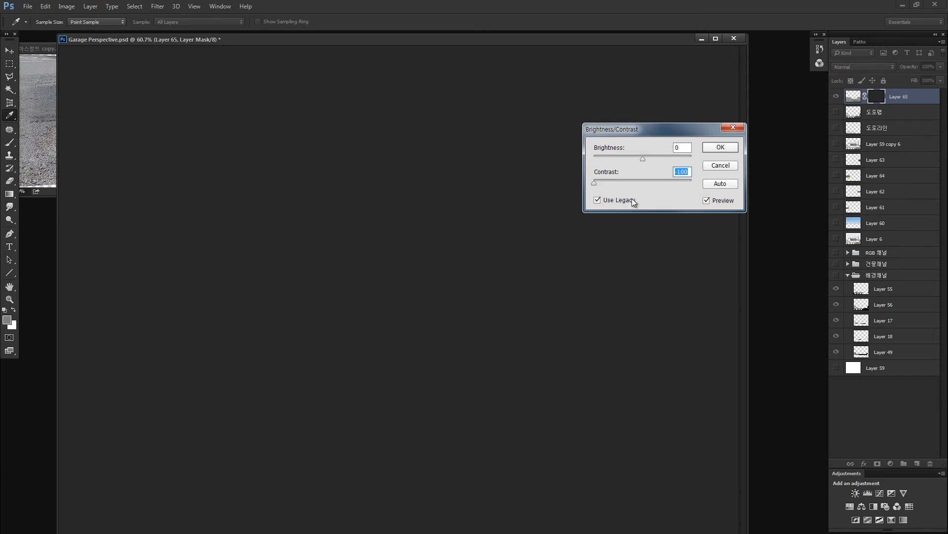
mouse_move(634, 182)
mouse_down()
mouse_move(645, 181)
mouse_move(627, 183)
mouse_up()
key(Escape)
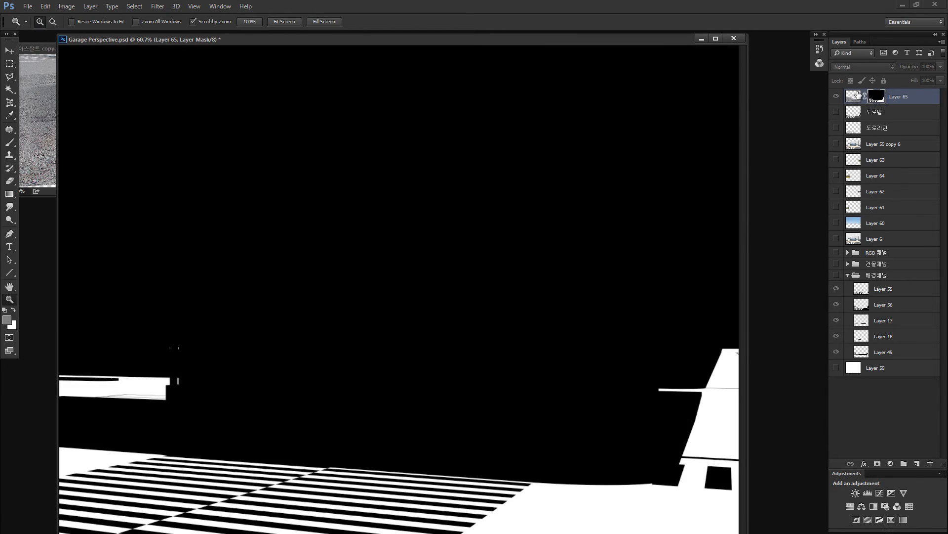
Step: Leave the mask-only view and show all the hidden layers and groups below Layer 65
click(851, 102)
drag(836, 112, 837, 383)
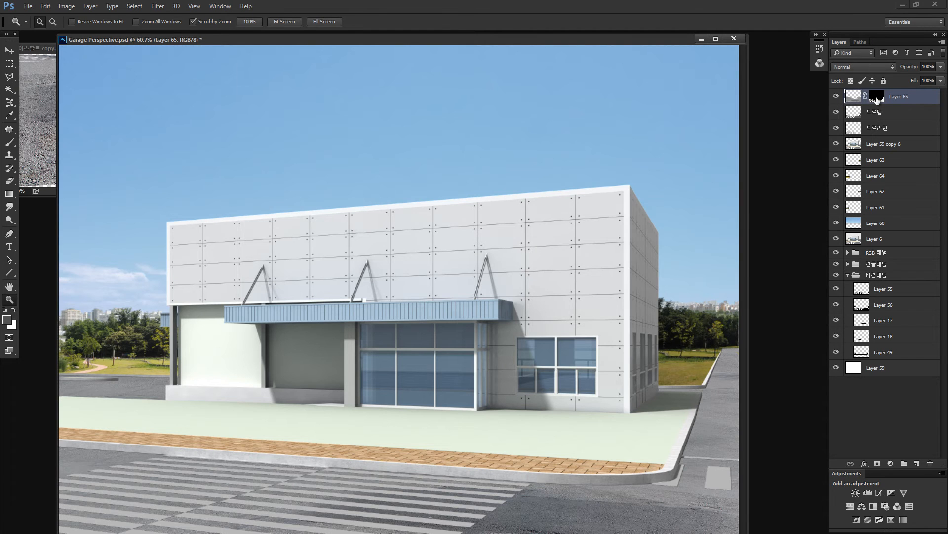
Step: Try a legacy Brightness/Contrast adjustment with contrast -43 on Layer 65's mask and discard it
click(877, 100)
key(alt+i)
key(a)
key(c)
click(613, 200)
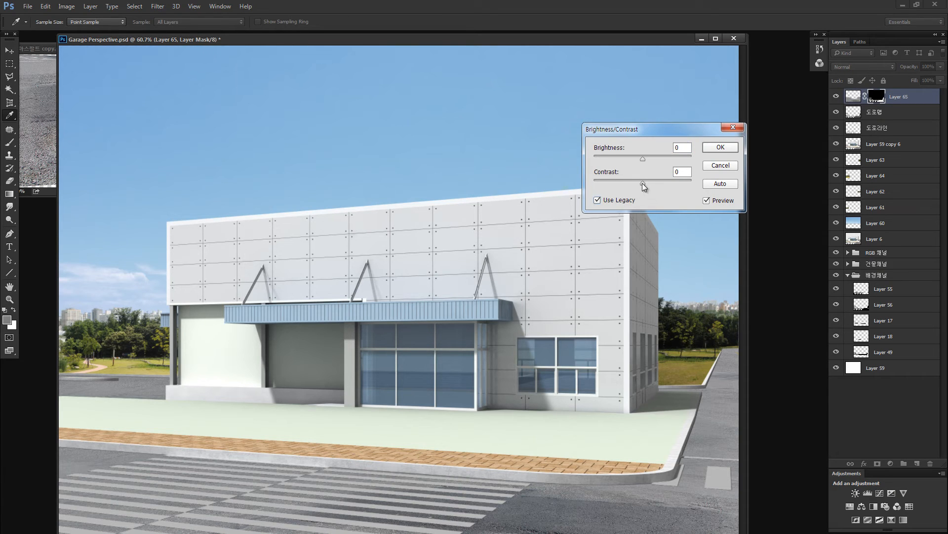
drag(642, 182, 620, 185)
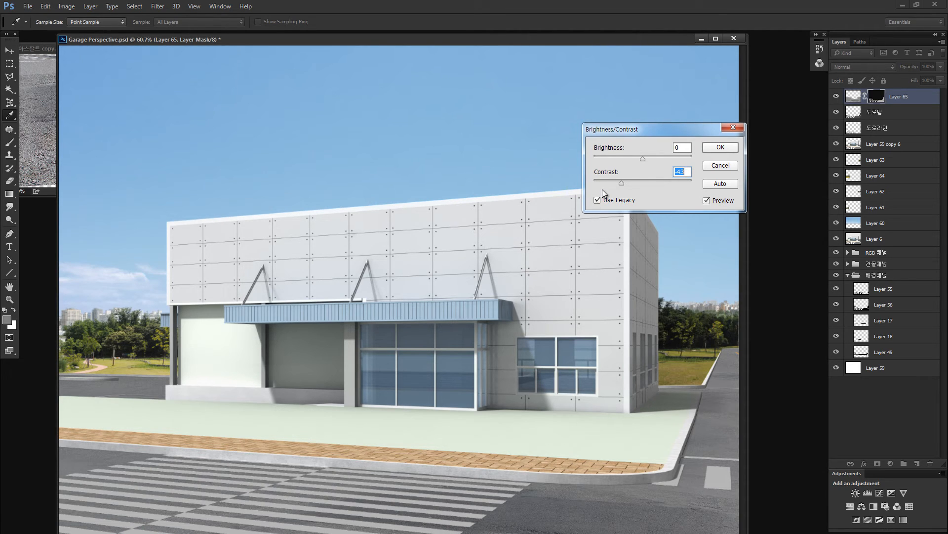
key(Return)
key(z)
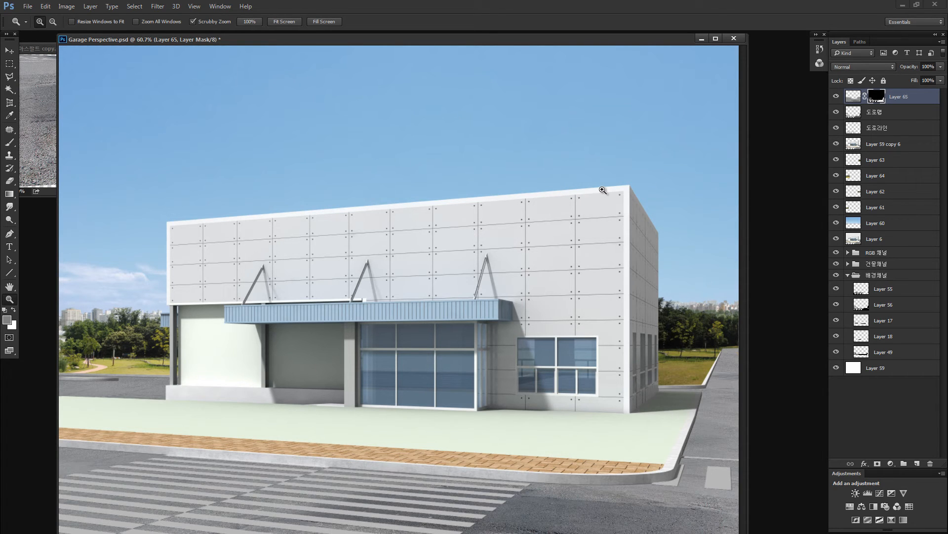
Step: Toggle Layer 65's visibility to compare the road with and without the asphalt texture
key(v)
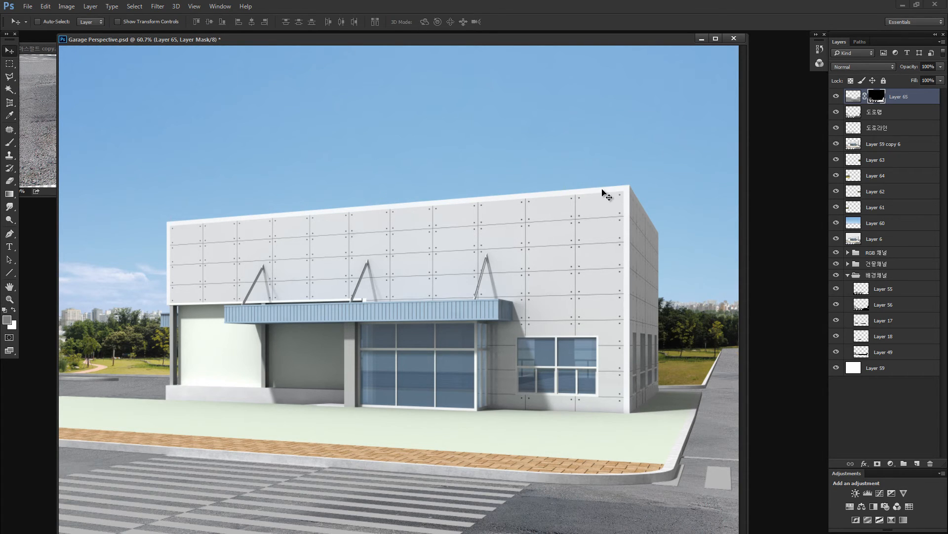
click(852, 97)
click(836, 97)
click(837, 97)
click(837, 97)
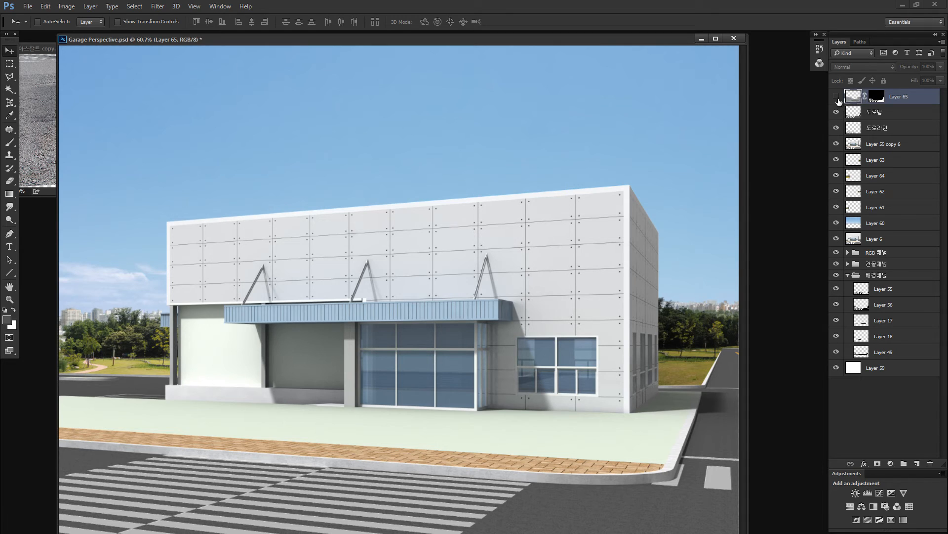
click(837, 97)
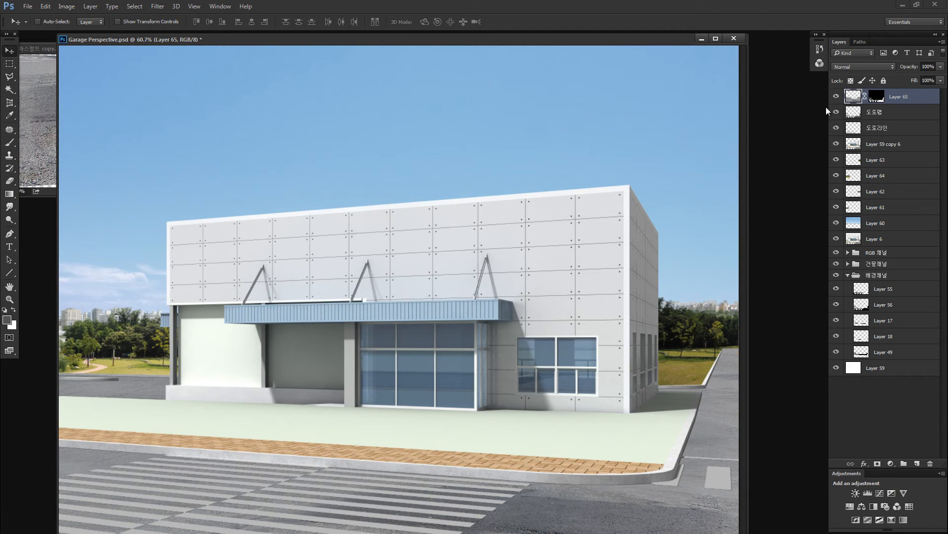
Step: View Layer 65's mask on its own and switch back to the full image for comparison
alt+click(877, 97)
alt+click(877, 96)
alt+click(878, 97)
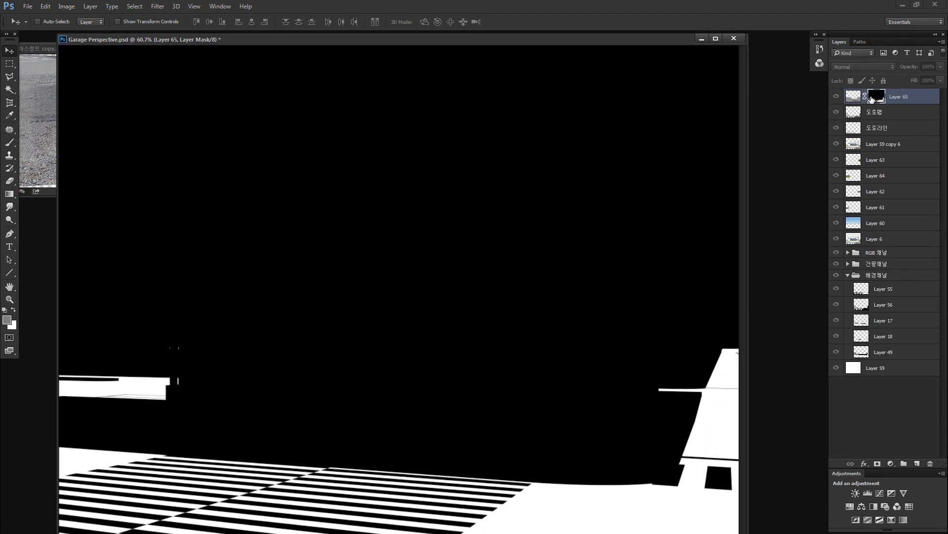
click(854, 98)
alt+click(876, 98)
click(853, 99)
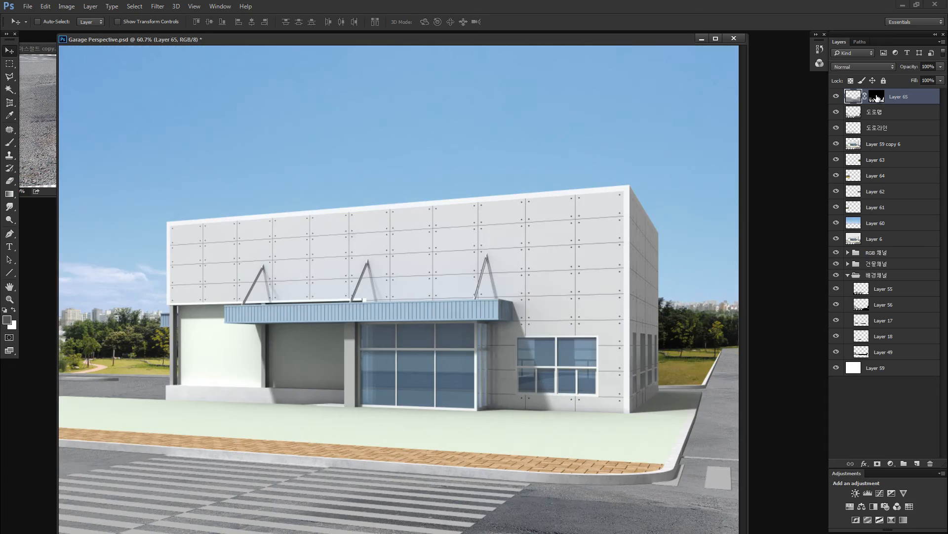
alt+click(872, 97)
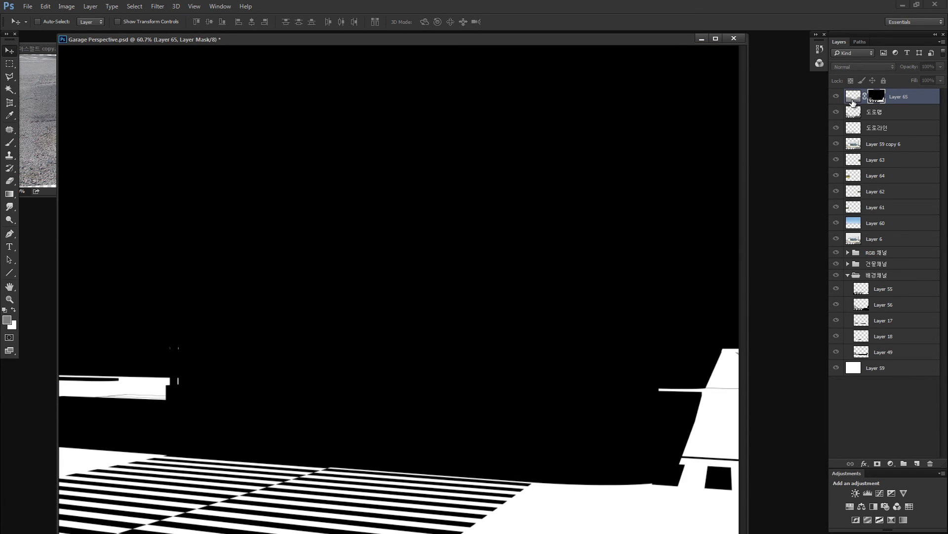
click(854, 101)
Step: Try moving Layer 65 with its linked mask up over the building, view the shifted mask, and undo the move
click(878, 96)
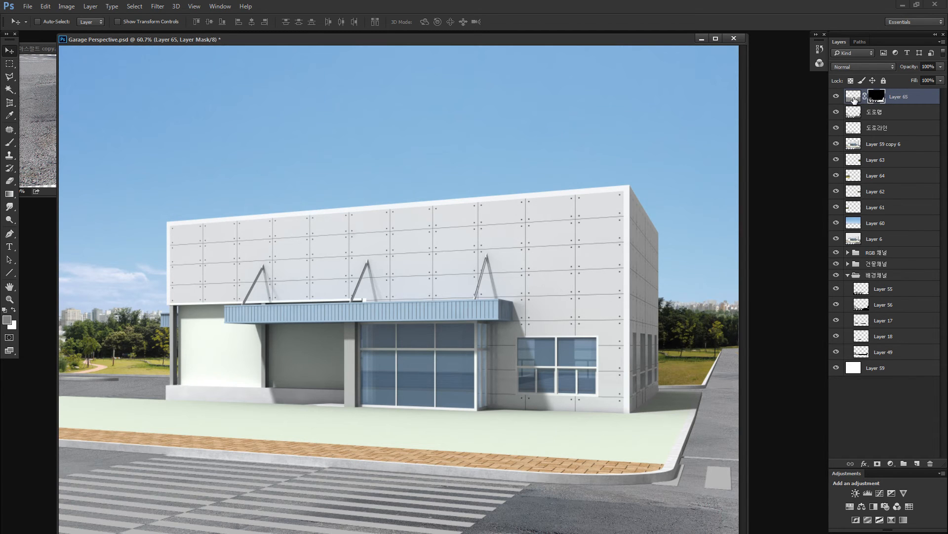
click(851, 101)
click(880, 100)
click(854, 102)
click(878, 99)
drag(606, 483, 514, 372)
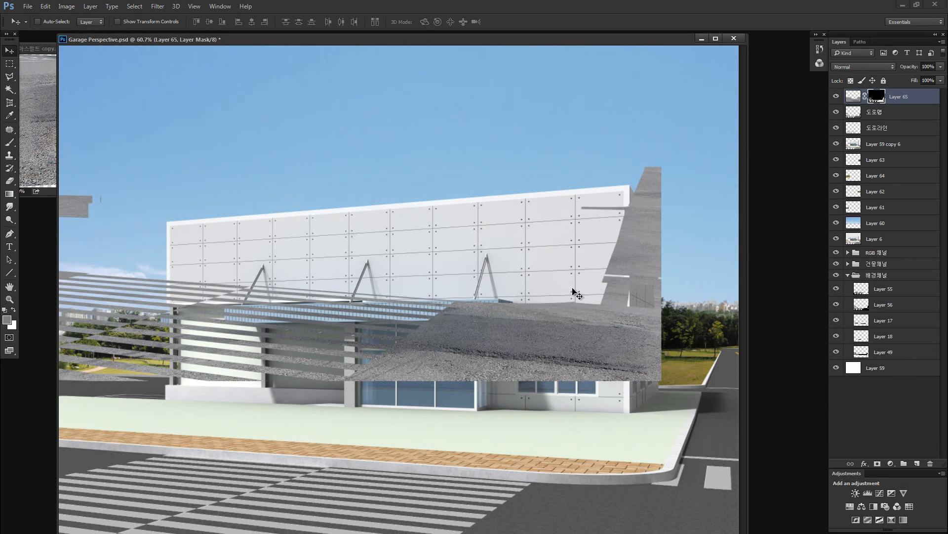
alt+click(881, 98)
alt+click(881, 98)
click(852, 98)
click(876, 96)
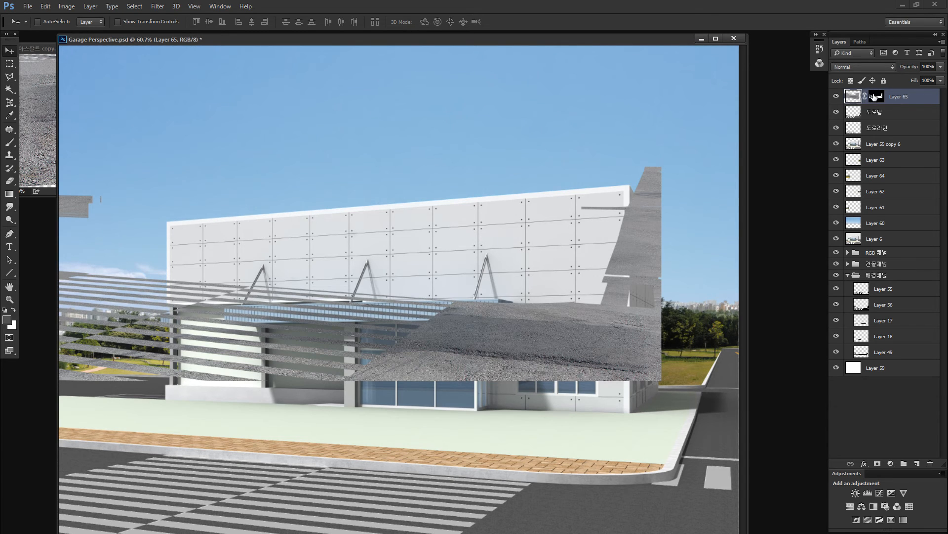
drag(621, 344, 674, 270)
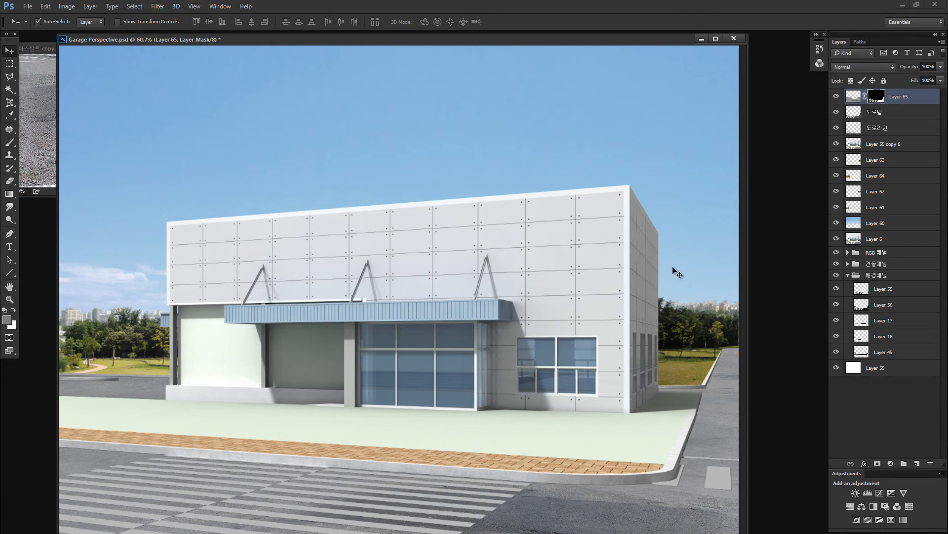
Step: Unlink Layer 65's mask and try moving the asphalt texture and the mask independently
click(865, 97)
click(852, 97)
drag(707, 466, 670, 502)
key(ctrl+minus)
key(ctrl+minus)
drag(532, 414, 573, 425)
click(883, 99)
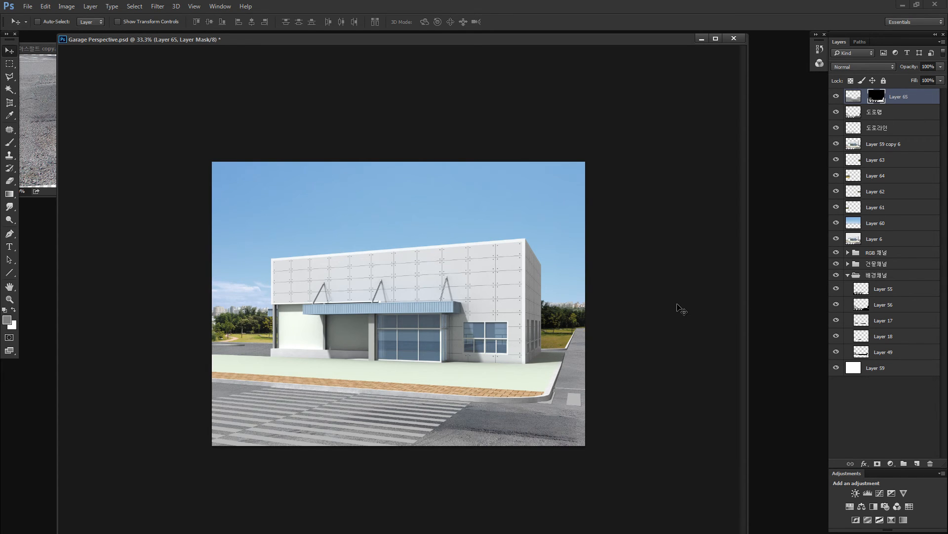
Step: Close the asphalt texture document and reposition the Garage Perspective window slightly
click(49, 153)
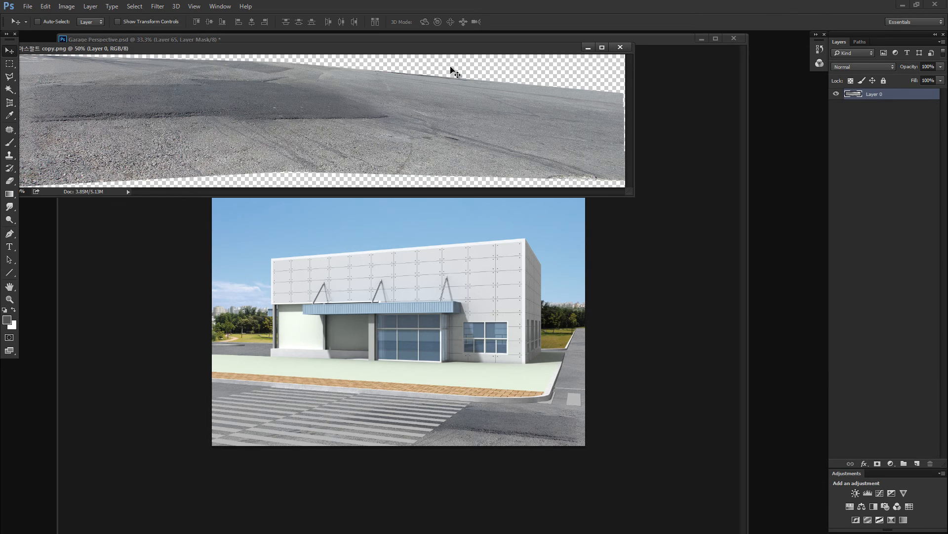
click(621, 48)
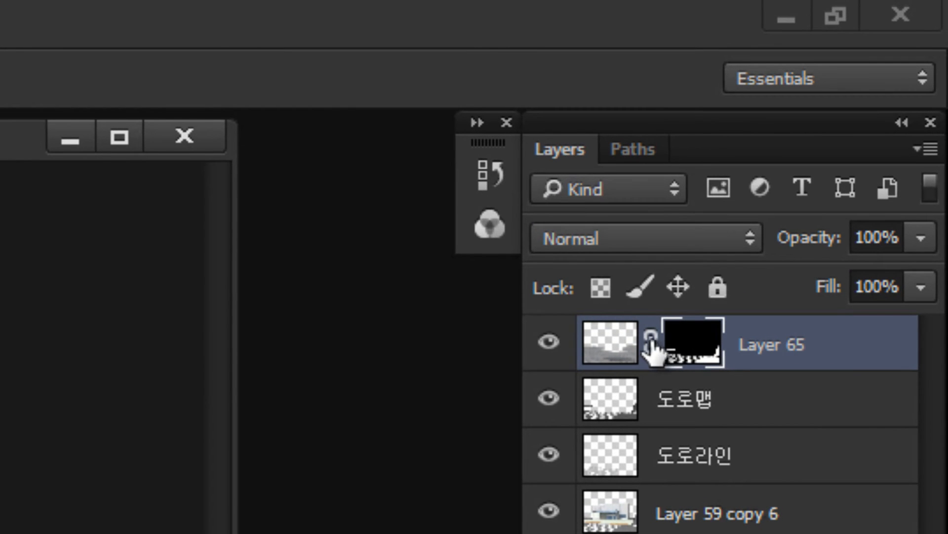
click(612, 341)
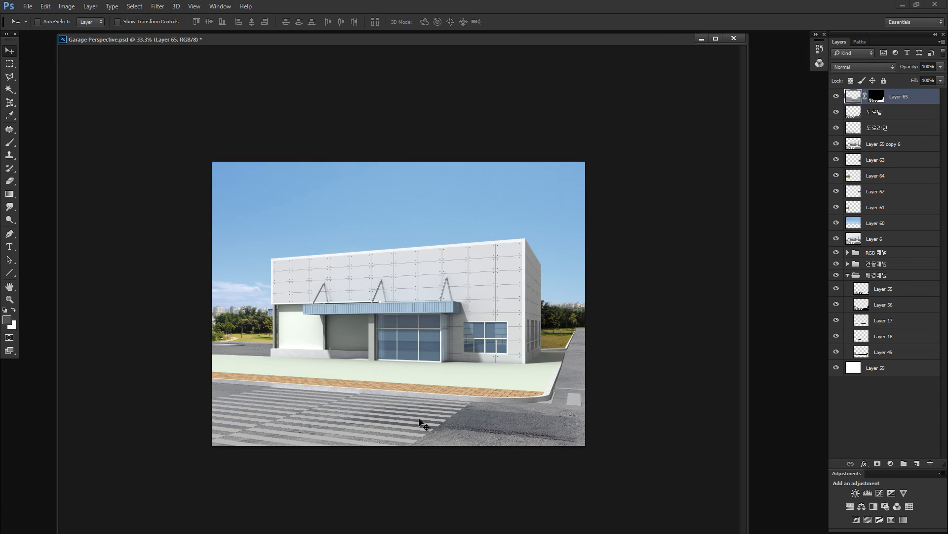
key(d)
drag(588, 40, 609, 38)
Step: Select Layer 65's mask and try setting the foreground colour to purple #c600ff
click(878, 97)
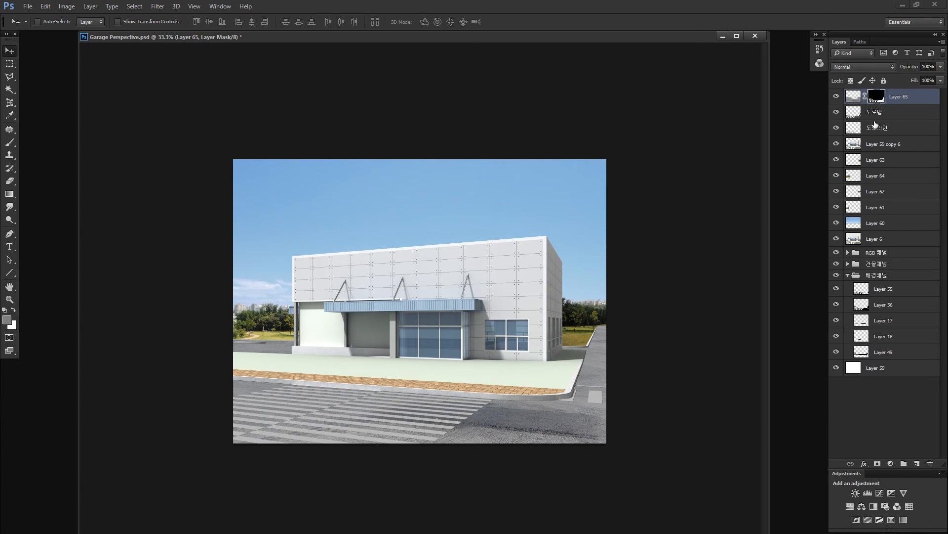
click(7, 319)
key(Return)
click(10, 50)
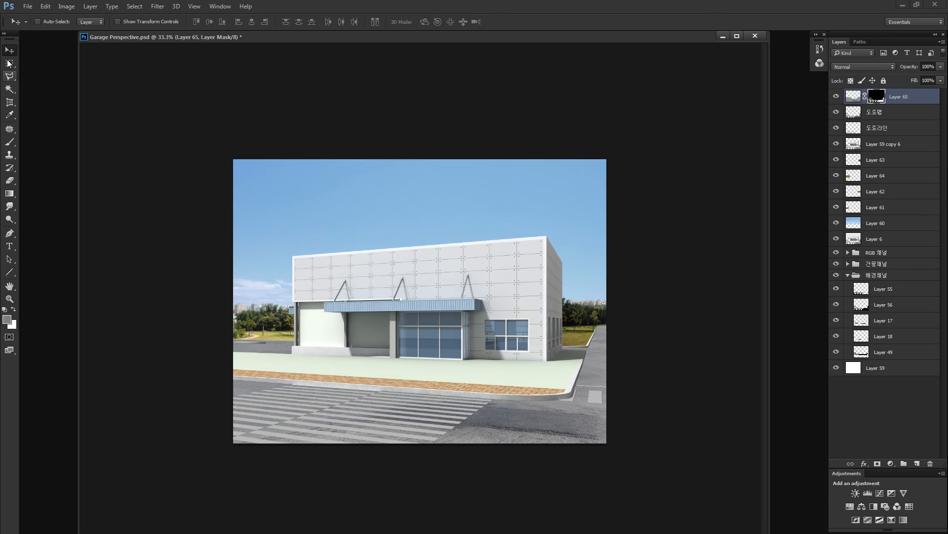
drag(10, 42, 16, 41)
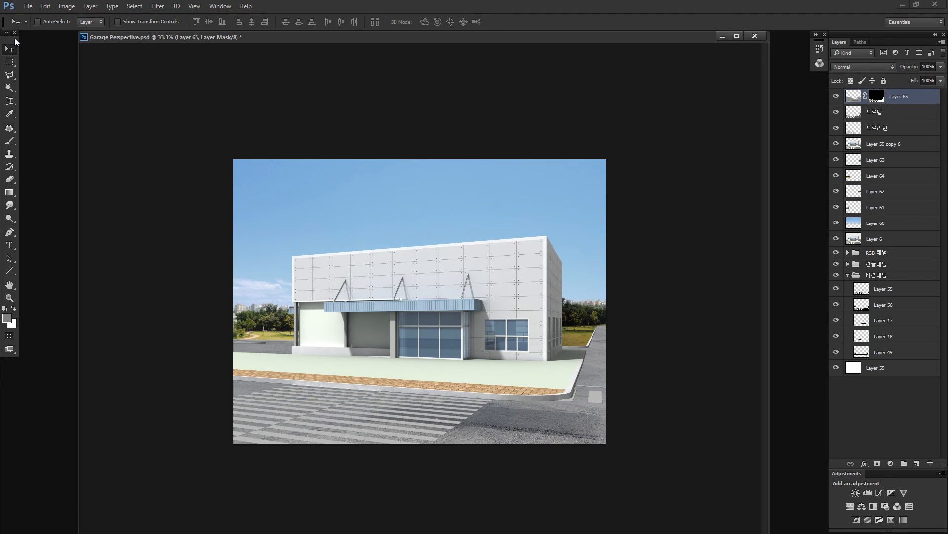
click(7, 318)
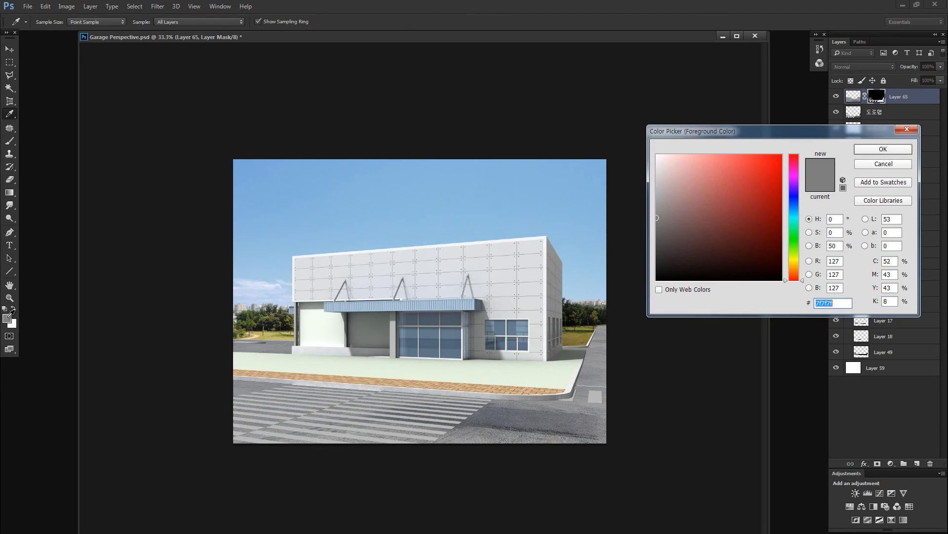
click(802, 180)
click(764, 162)
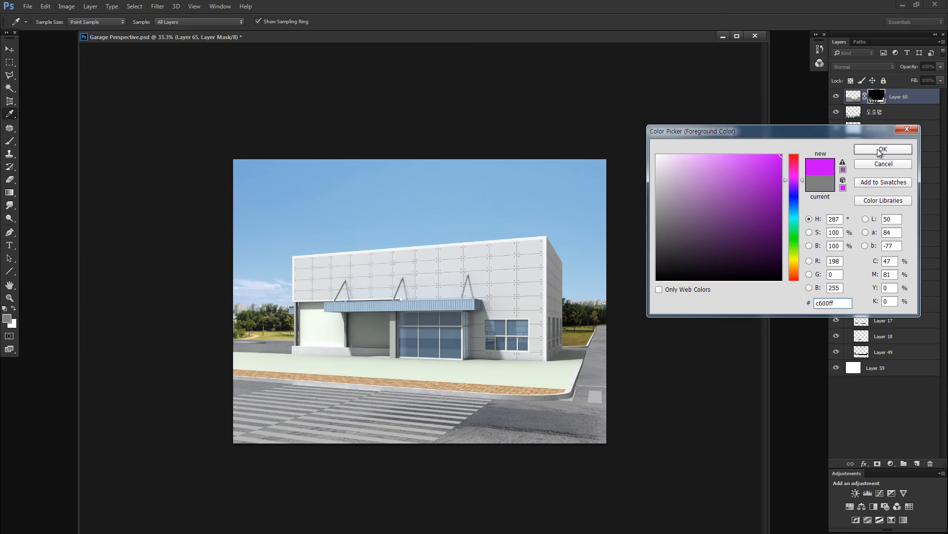
click(880, 150)
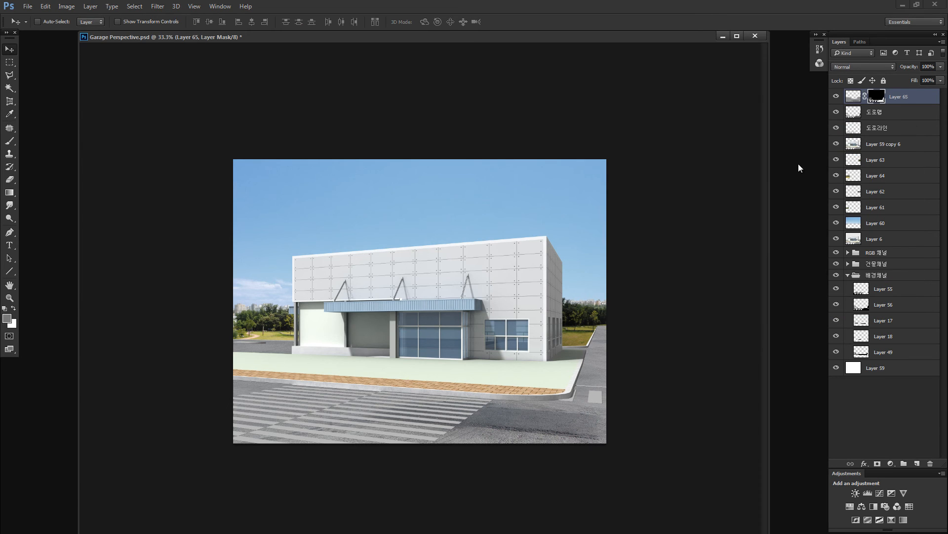
Step: Enter #ff0000 as the foreground colour with Layer 65's mask active and activate the Brush tool
click(7, 321)
text(ff0000)
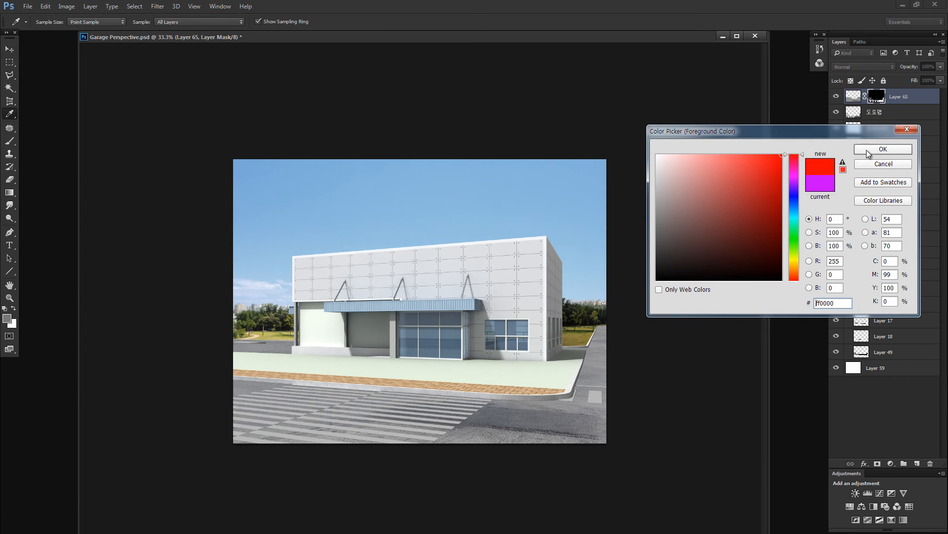
click(866, 150)
key(v)
key(b)
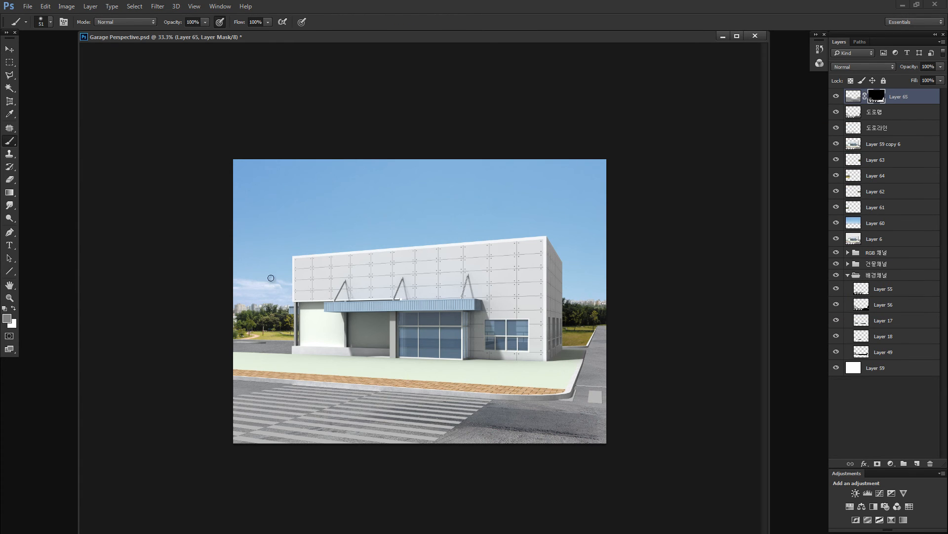
Step: Activate Layer 65's image instead of its mask and set the foreground colour to pure red #ff0000
click(854, 97)
click(8, 319)
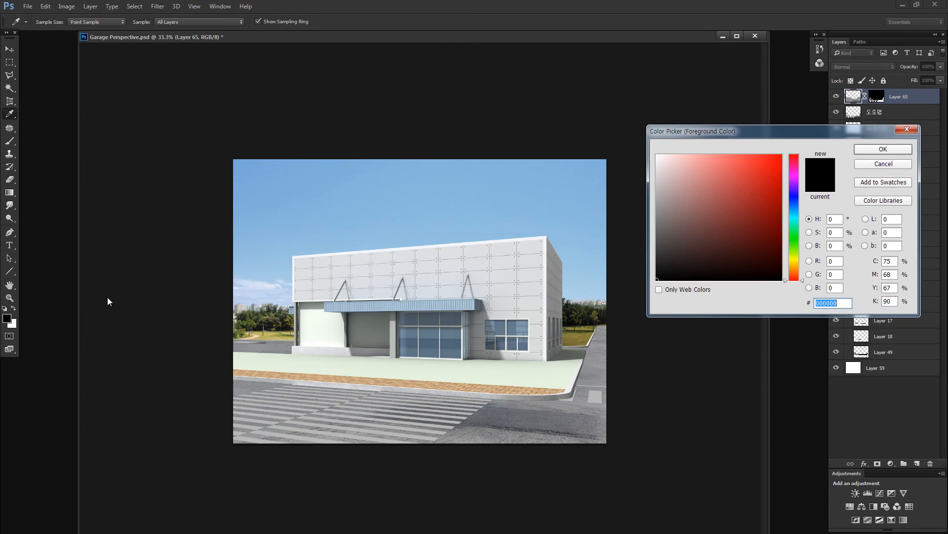
click(781, 154)
click(874, 149)
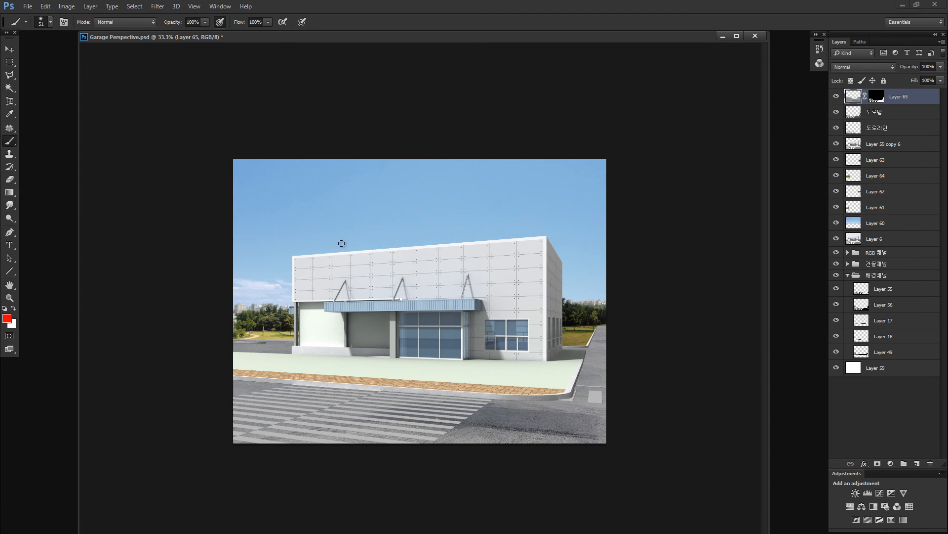
Step: Brush red test strokes across the road and pavement on Layer 65's image and undo them
mouse_move(476, 399)
mouse_down()
mouse_move(415, 439)
mouse_move(556, 403)
mouse_move(600, 378)
mouse_move(586, 369)
mouse_up()
mouse_move(535, 384)
mouse_down()
mouse_move(372, 402)
mouse_move(287, 397)
mouse_up()
key(ctrl+z)
click(15, 324)
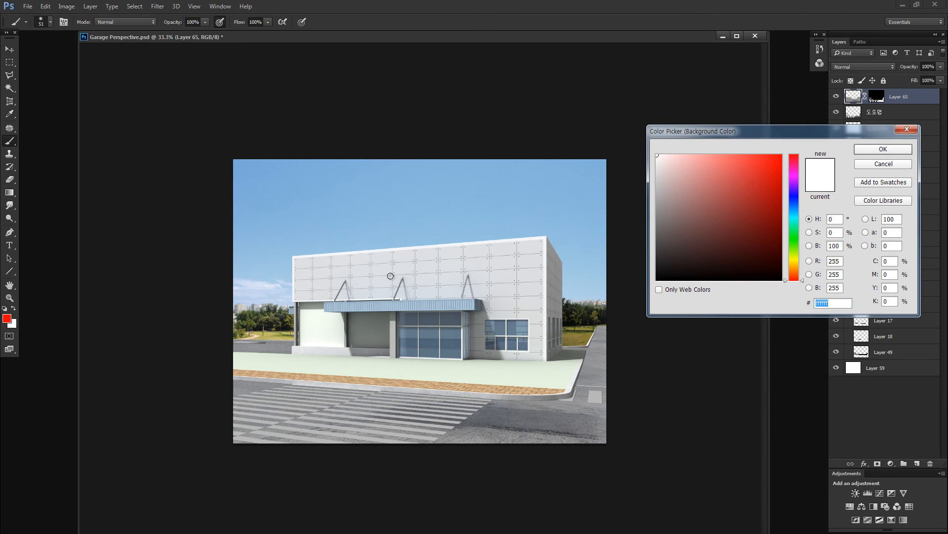
key(Escape)
Step: Set the foreground colour to white, brush a test stroke across the road on Layer 65's image and undo it
click(7, 319)
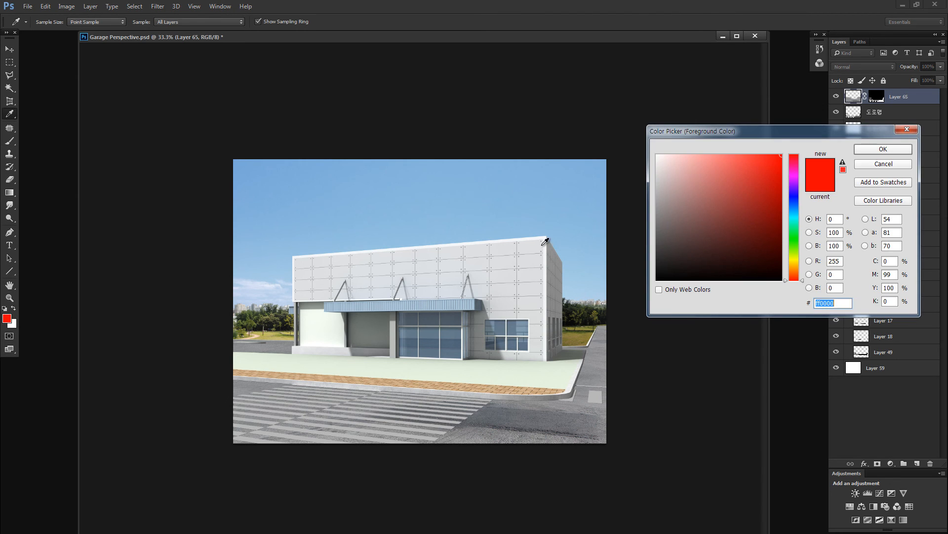
drag(662, 147, 655, 147)
click(873, 148)
mouse_move(357, 390)
mouse_down()
mouse_move(383, 374)
mouse_move(416, 399)
mouse_move(462, 412)
mouse_move(512, 410)
mouse_up()
key(ctrl+z)
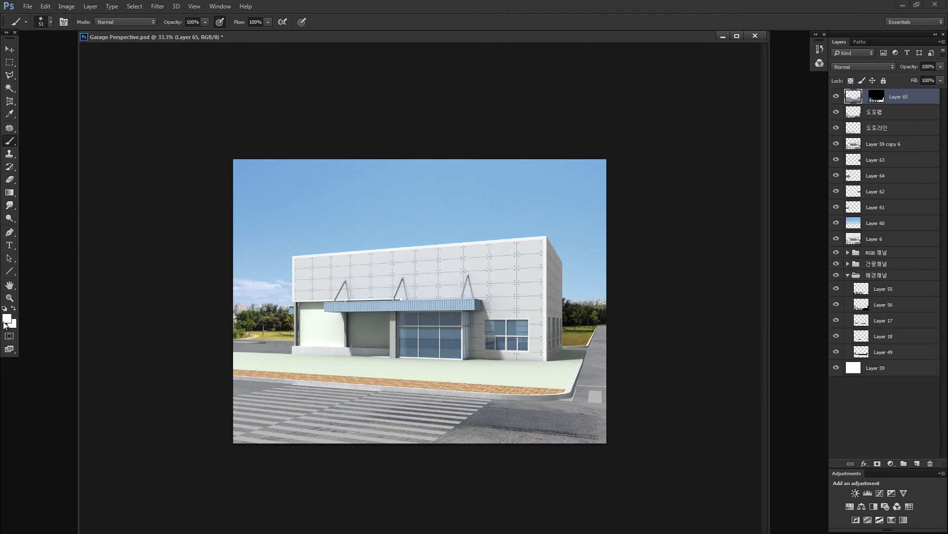
Step: Set the foreground colour to red #ff0000 with Layer 65's image active
click(9, 319)
drag(773, 171, 817, 144)
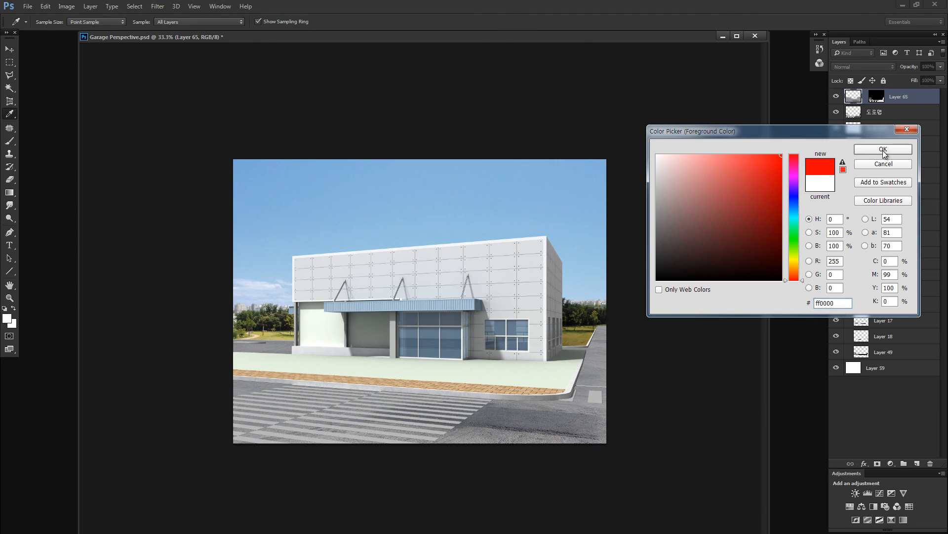
click(884, 150)
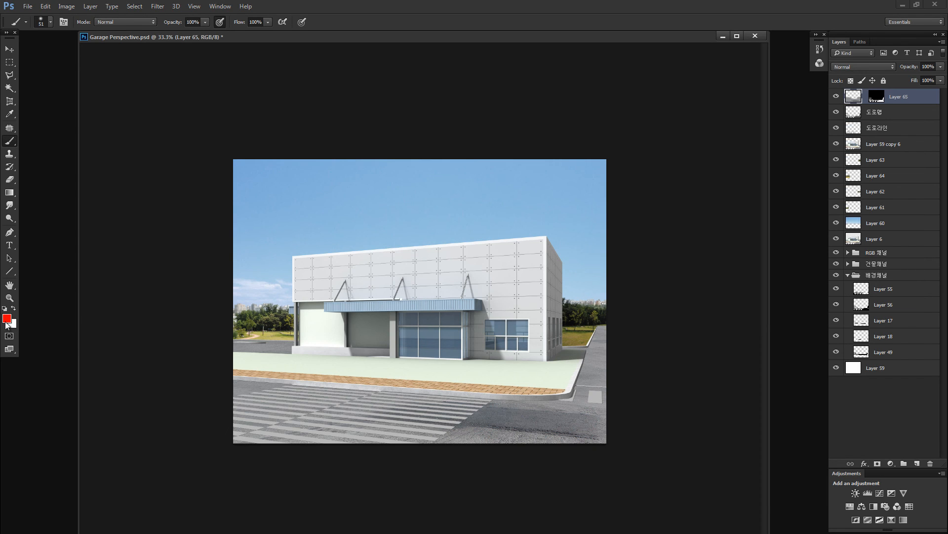
Step: Swap the red foreground and white background colours back and forth several times
key(ctrl+minus)
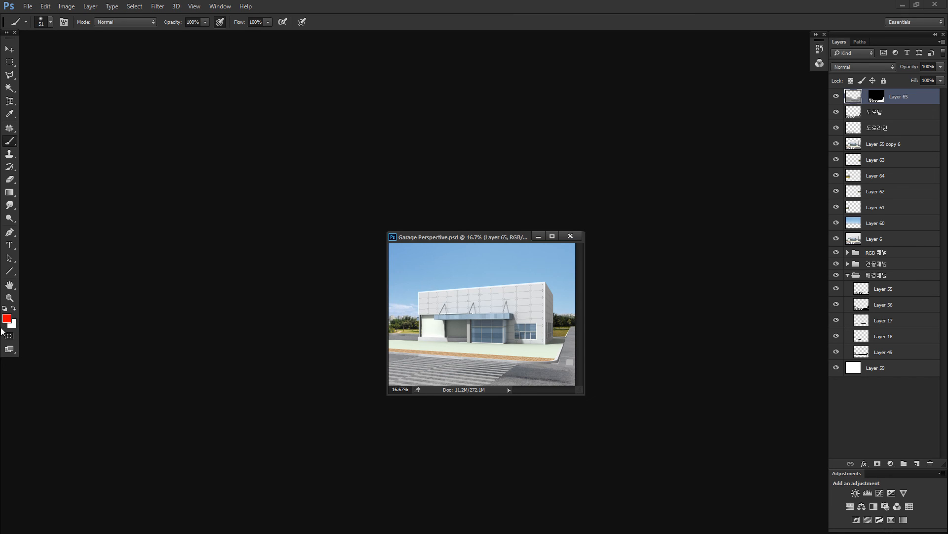
key(x)
key(x)
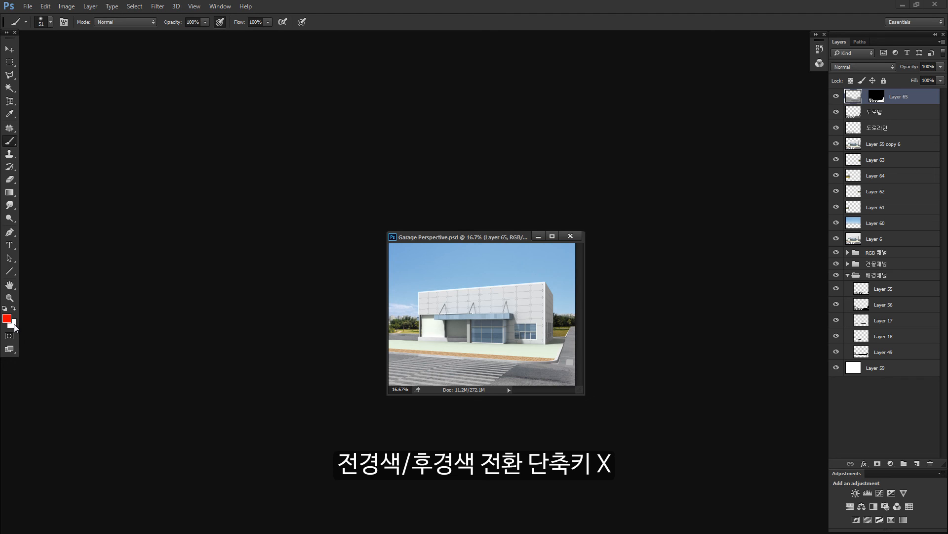
key(x)
key(x)
key(x)
key(x)
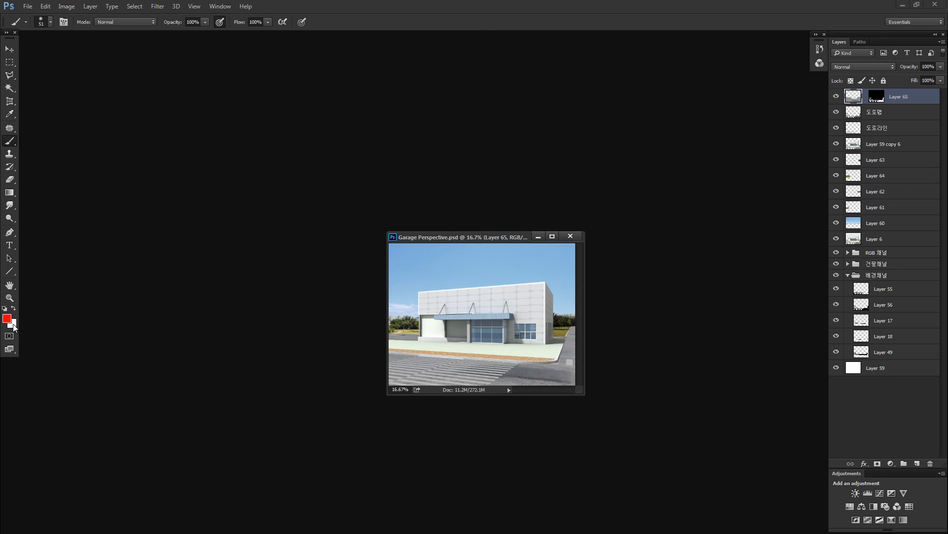
key(x)
key(x)
click(10, 321)
text(x)
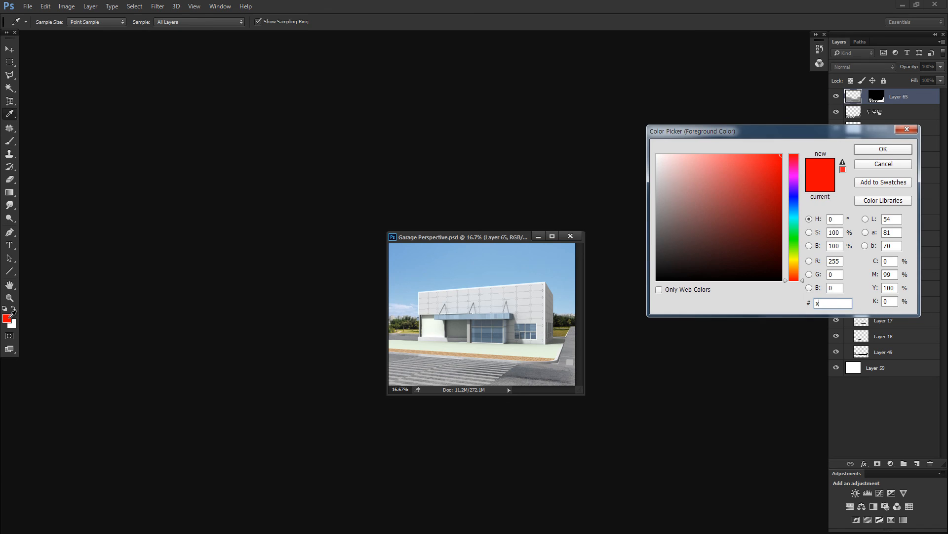
key(Escape)
Step: Set the background colour to green #59ab60 and return to the Brush tool
click(12, 323)
text(59ab60)
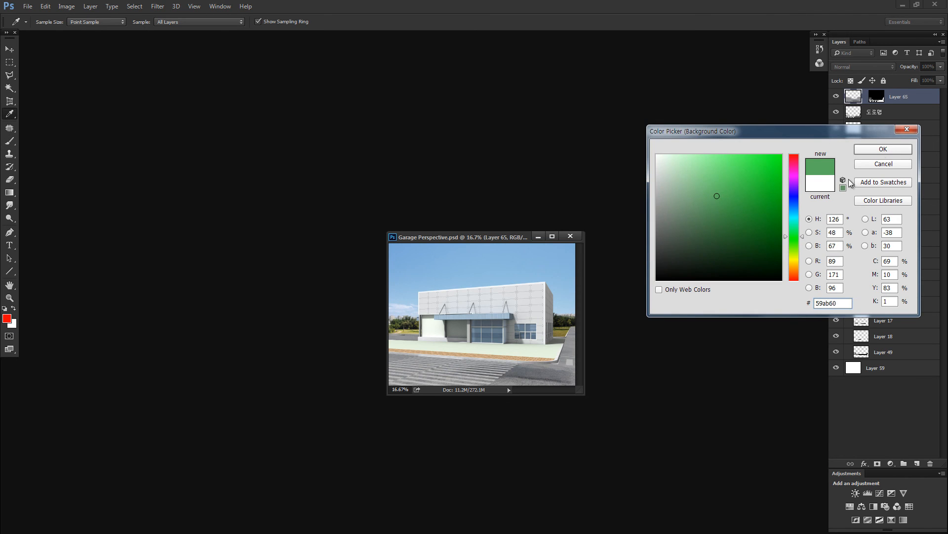
click(883, 149)
key(b)
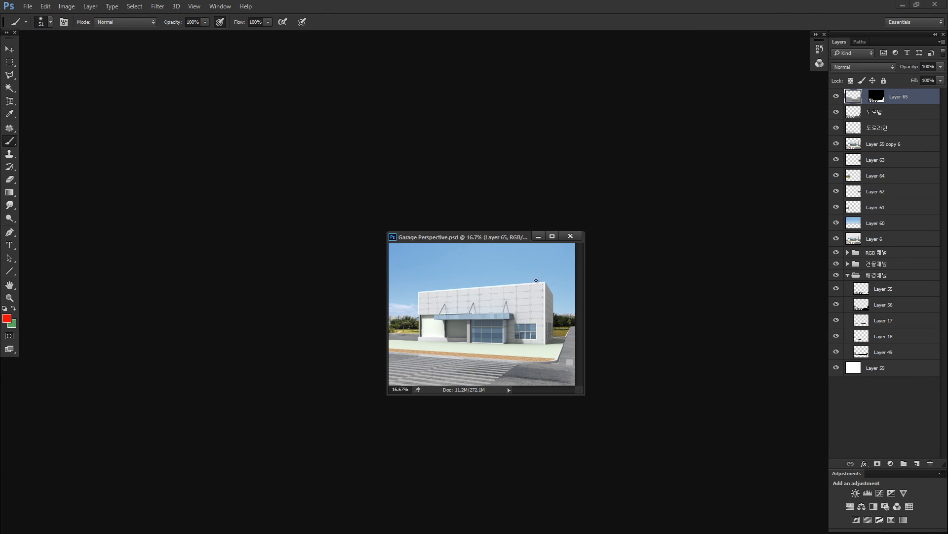
Step: Activate Layer 65's mask and try picking a muted green as the foreground colour
click(877, 96)
click(7, 318)
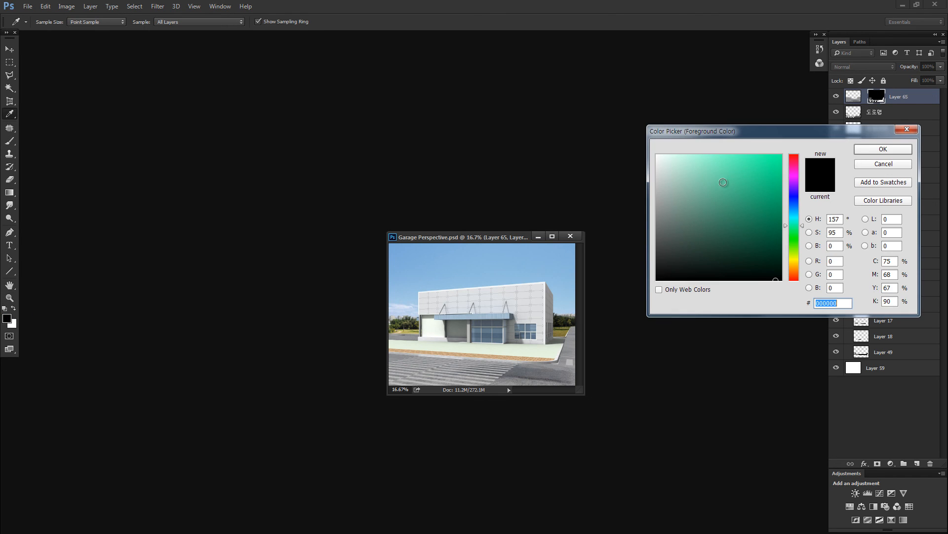
click(714, 199)
click(675, 213)
click(861, 150)
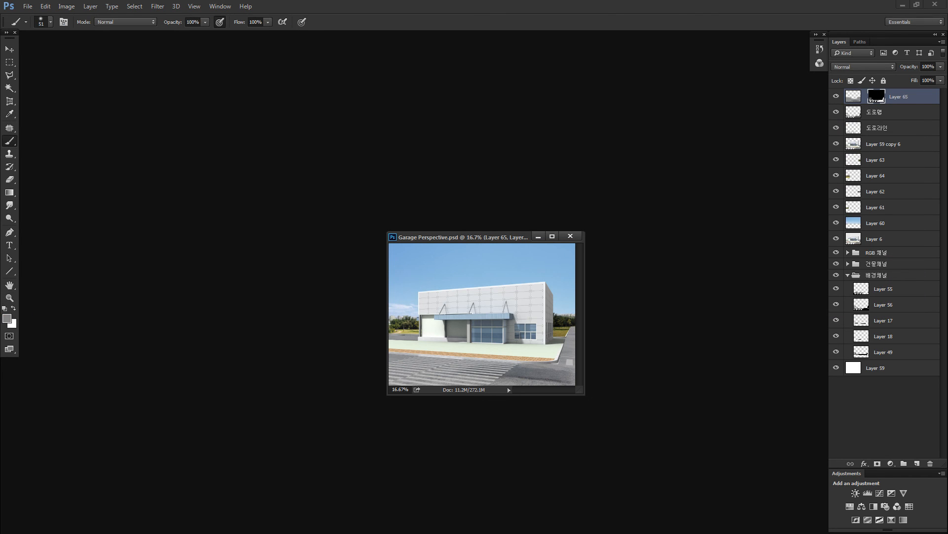
Step: Swap the mask's foreground and background colours and try picking a muted dark red as the foreground colour
click(14, 309)
click(7, 318)
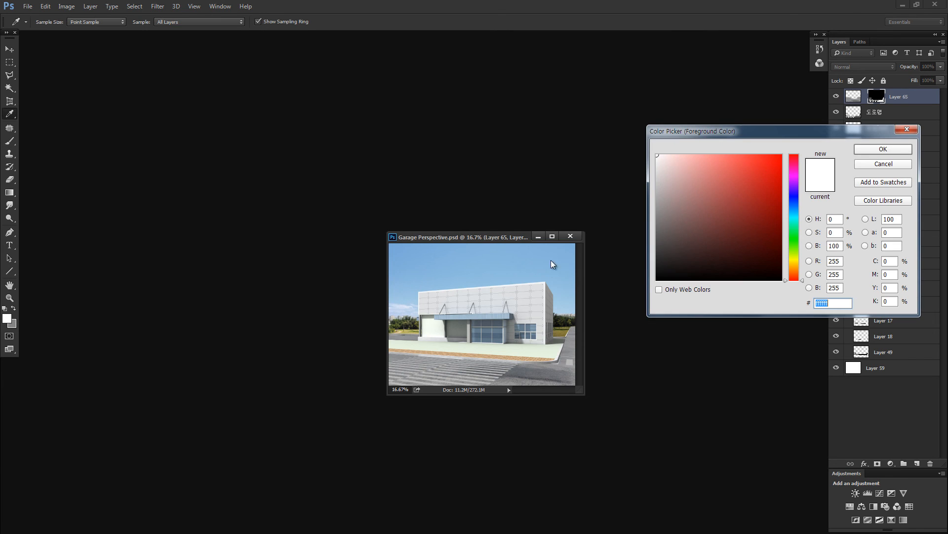
click(677, 234)
click(864, 149)
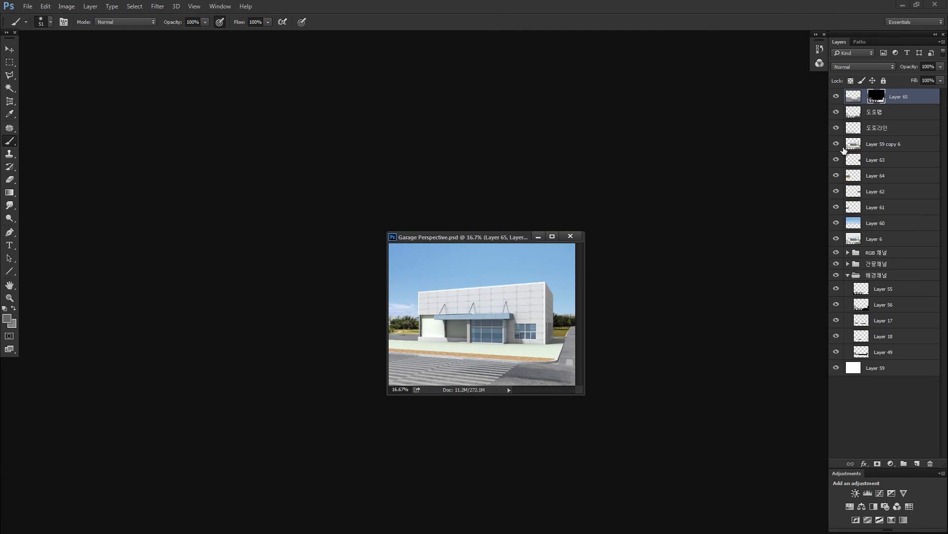
Step: Reset the mask's colours to the default white and black and swap them repeatedly, ending with black as foreground
key(d)
key(x)
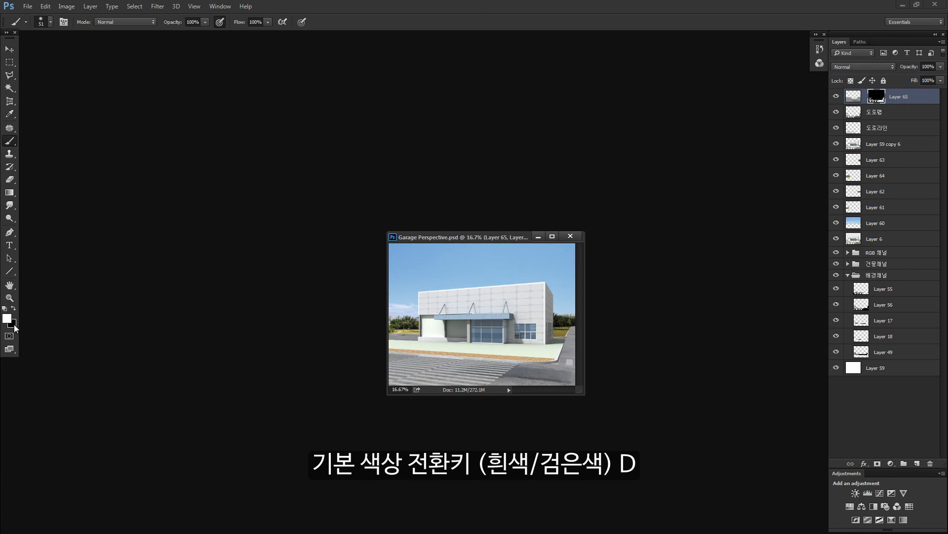
key(x)
key(x)
key(x)
key(x)
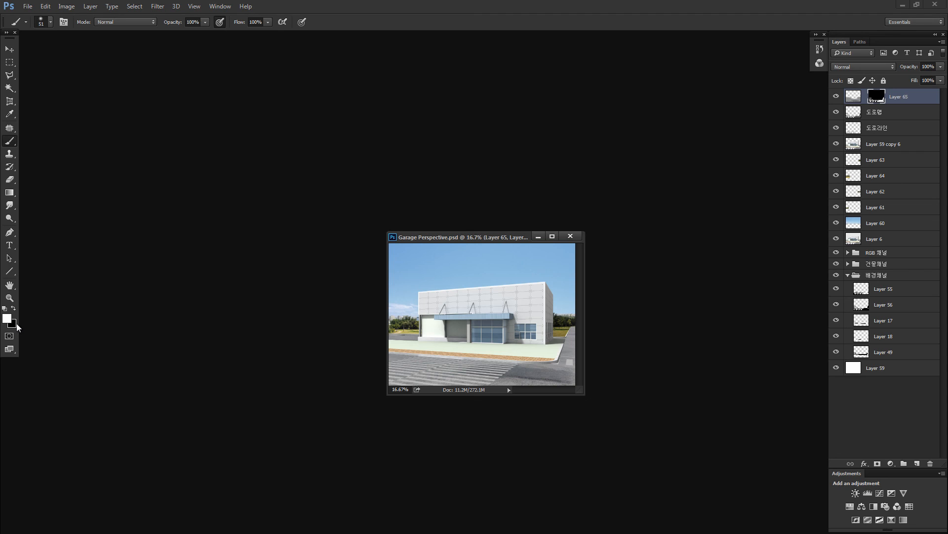
key(x)
key(x)
key(x)
key(x)
key(x)
key(x)
key(x)
key(x)
key(x)
Step: View Layer 65's mask on its own, return to the normal view, and switch between the layer's image and mask
alt+click(875, 98)
alt+click(874, 98)
click(852, 100)
click(875, 96)
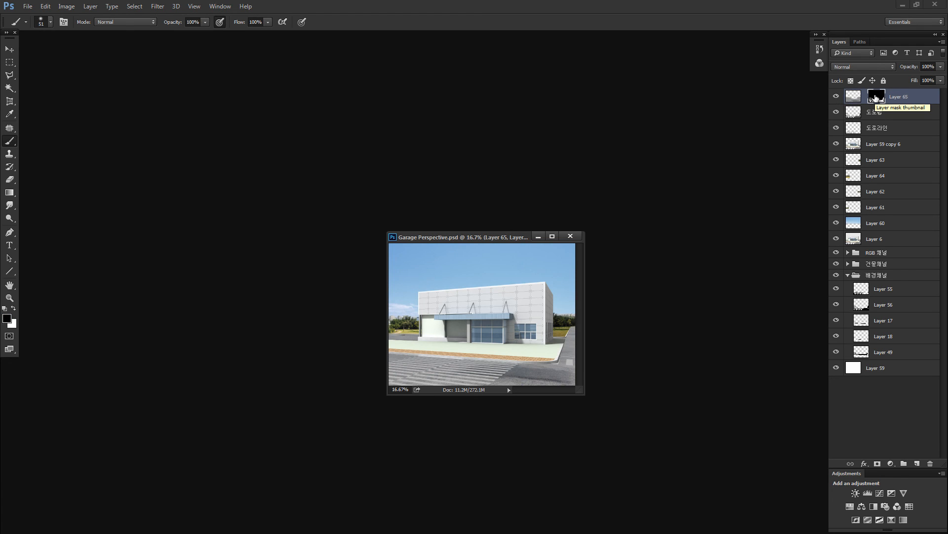
Step: Activate the Move tool and reposition the Garage Perspective window at 33.3% zoom
key(ctrl+plus)
key(ctrl+plus)
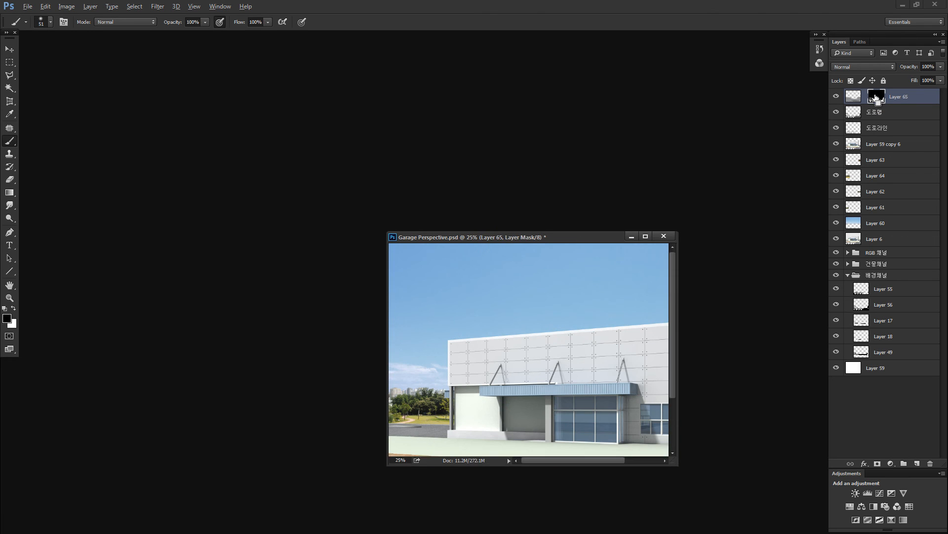
key(v)
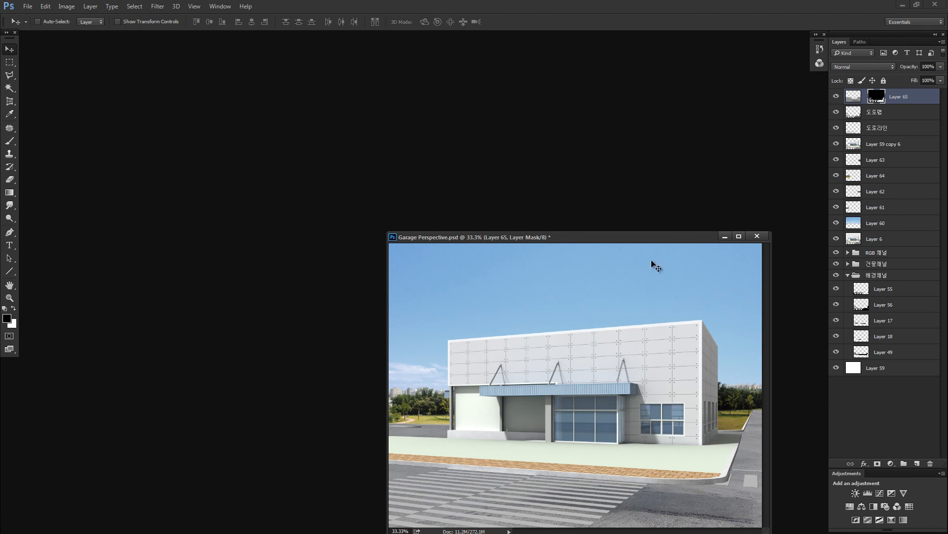
drag(577, 240, 329, 74)
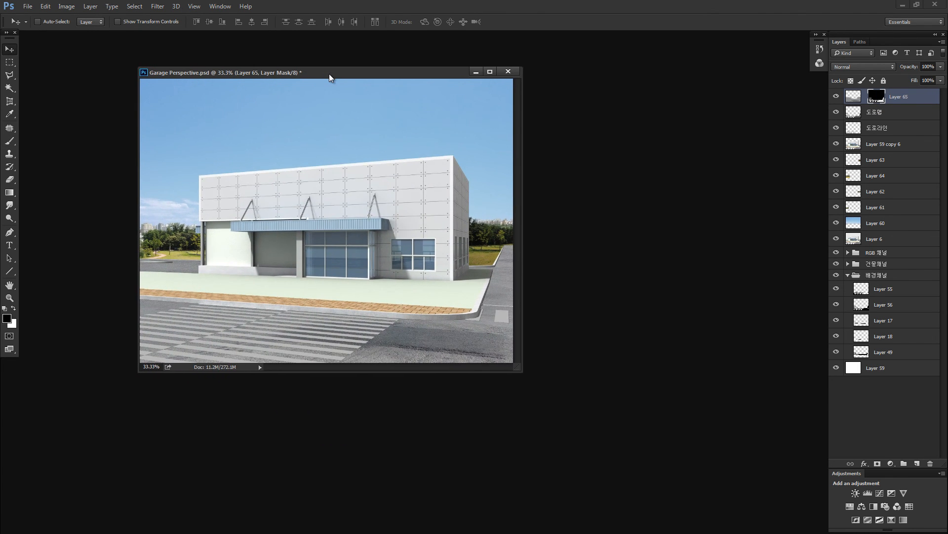
key(ctrl+plus)
key(ctrl+minus)
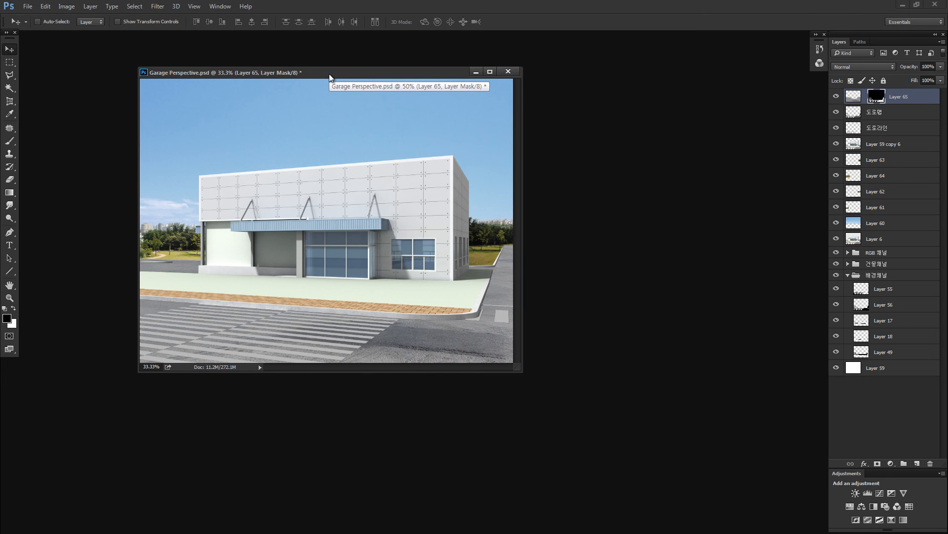